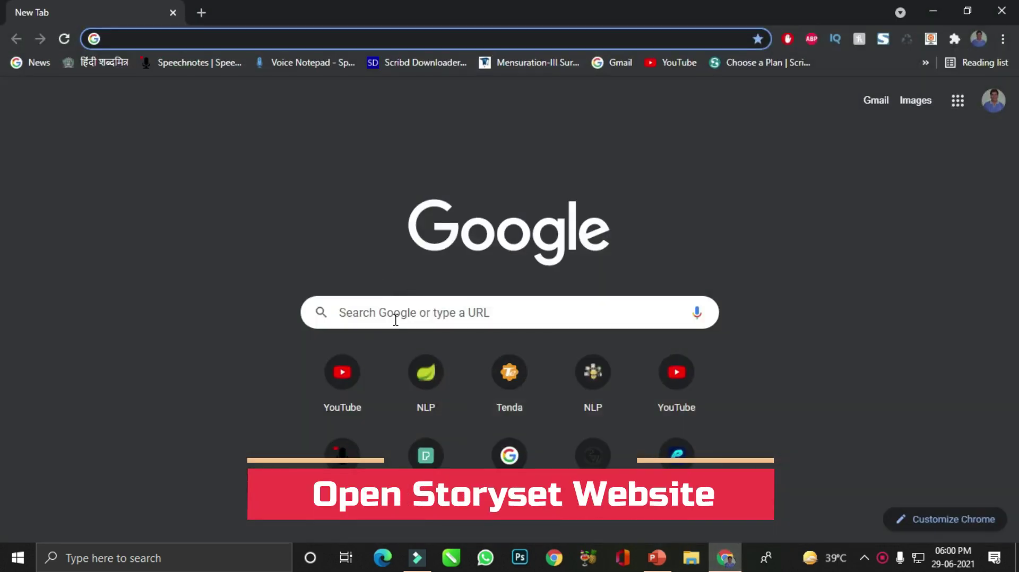
# Search Google for 'storyset' in Chrome and open the Storyset website from the results
pyautogui.click(396, 321)
pyautogui.click(396, 347)
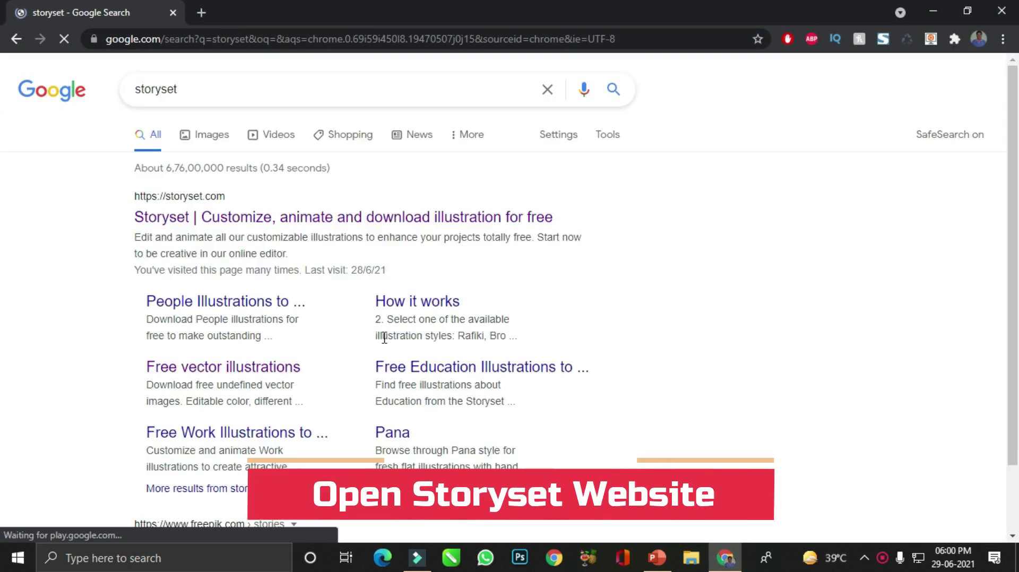
pyautogui.click(242, 219)
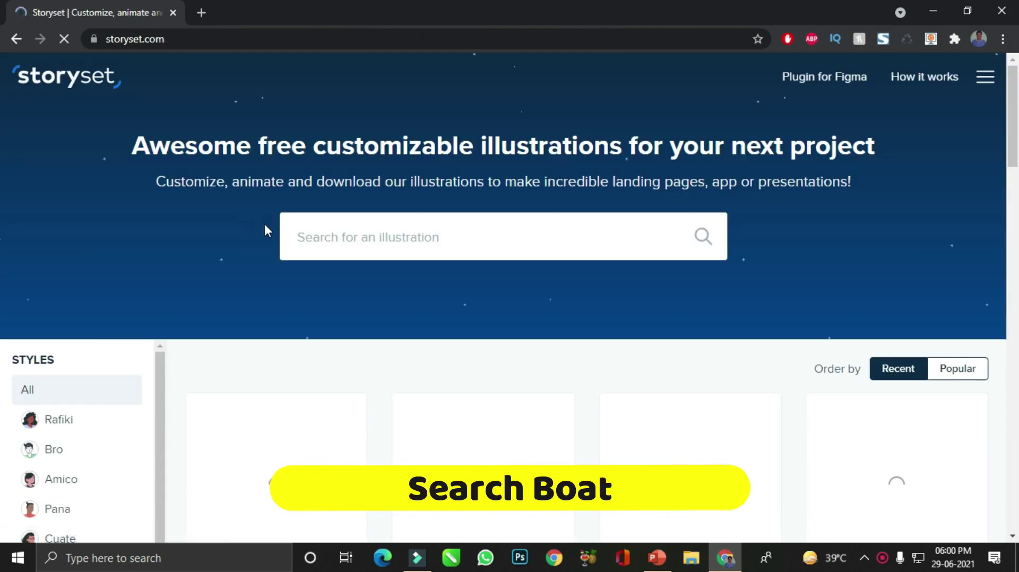
# Search Storyset for 'boat' illustrations
pyautogui.click(336, 240)
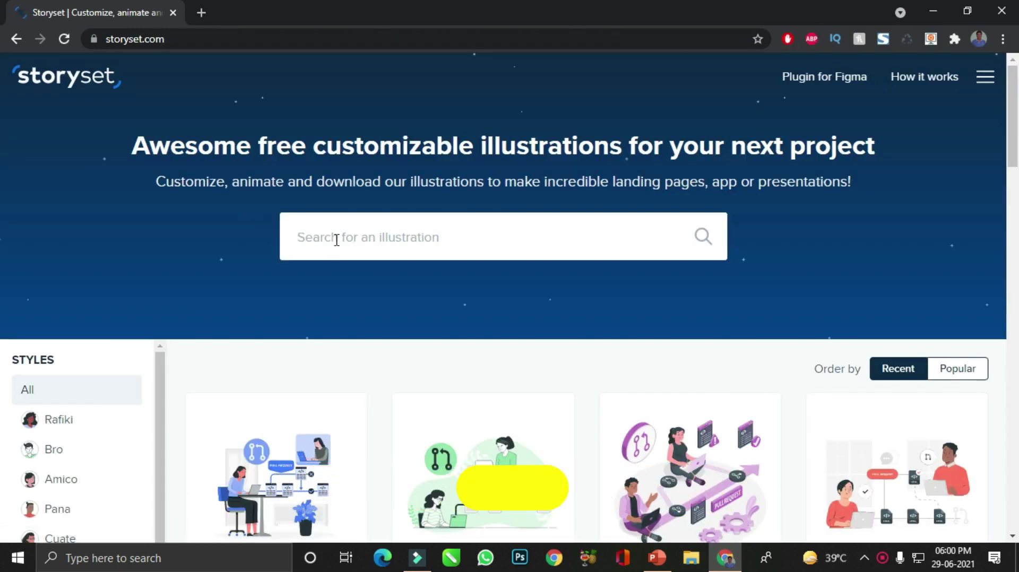
pyautogui.write('boat')
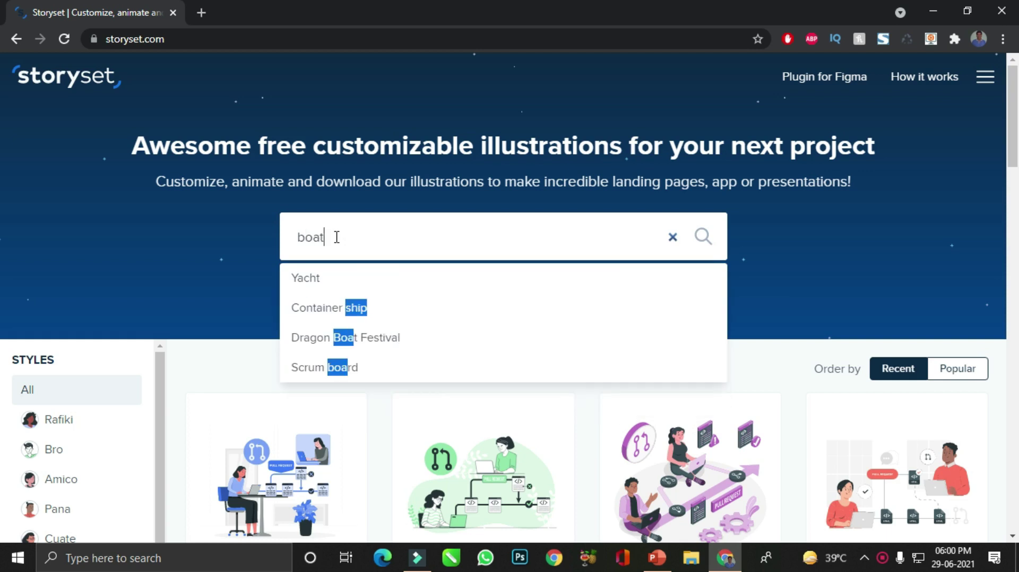
pyautogui.press('Return')
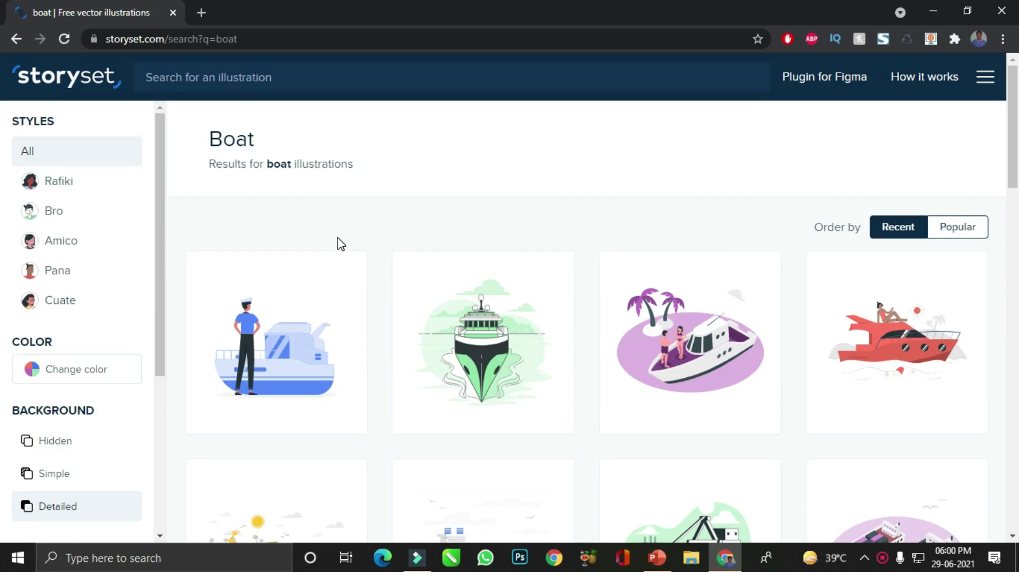
# Scroll the boat results and open the red Dragon Boat Festival illustration
pyautogui.scroll(-3, 341, 244)
pyautogui.scroll(-1, 340, 245)
pyautogui.scroll(-4, 340, 244)
pyautogui.scroll(-1, 341, 245)
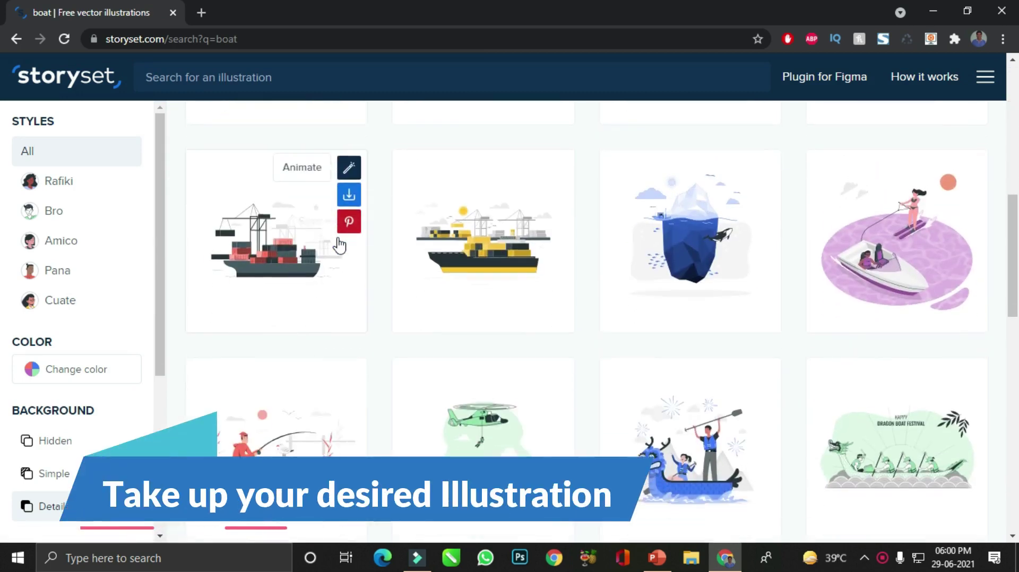
pyautogui.scroll(-1, 340, 245)
pyautogui.scroll(-2, 340, 245)
pyautogui.scroll(-3, 340, 245)
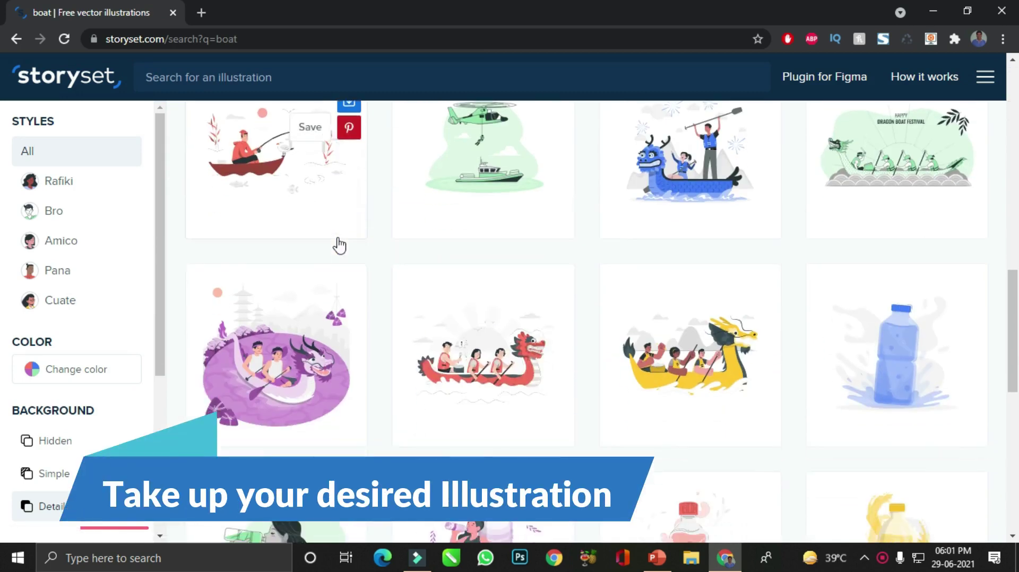
pyautogui.scroll(-1, 339, 245)
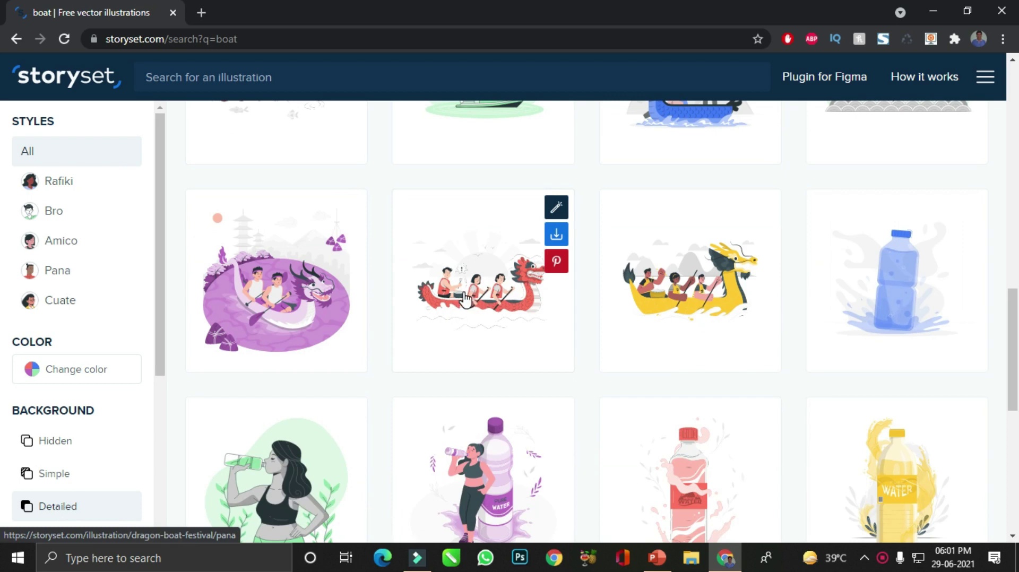
pyautogui.click(465, 299)
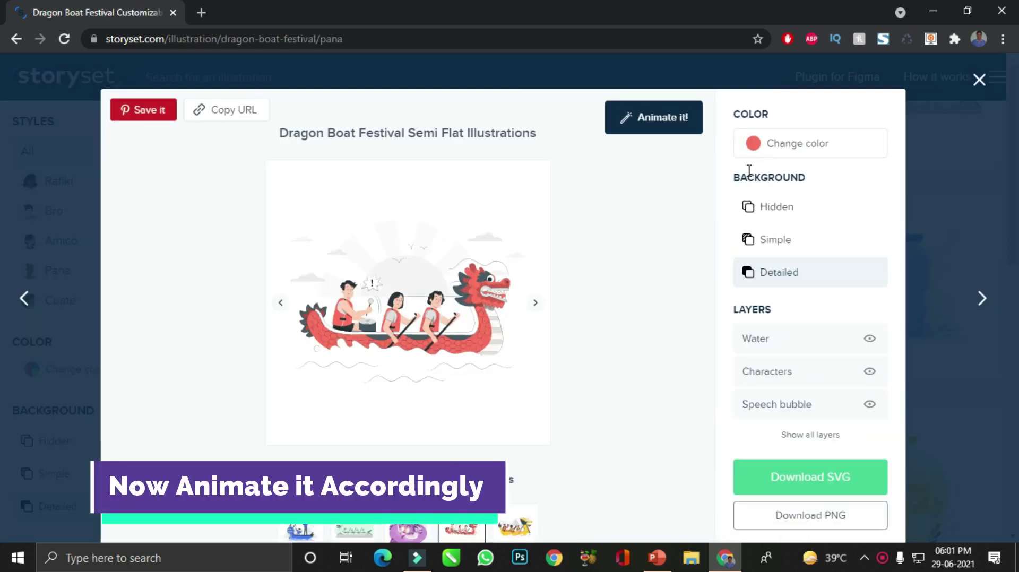
# Open the Dragon Boat Festival illustration in the animator and give its Detailed background a Slide Up entrance
pyautogui.click(664, 128)
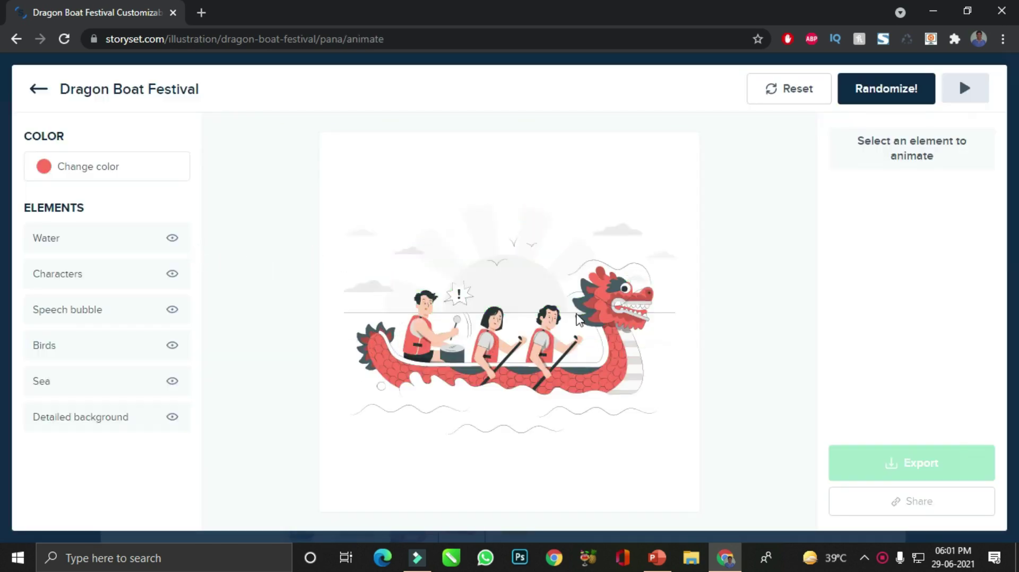
pyautogui.click(537, 254)
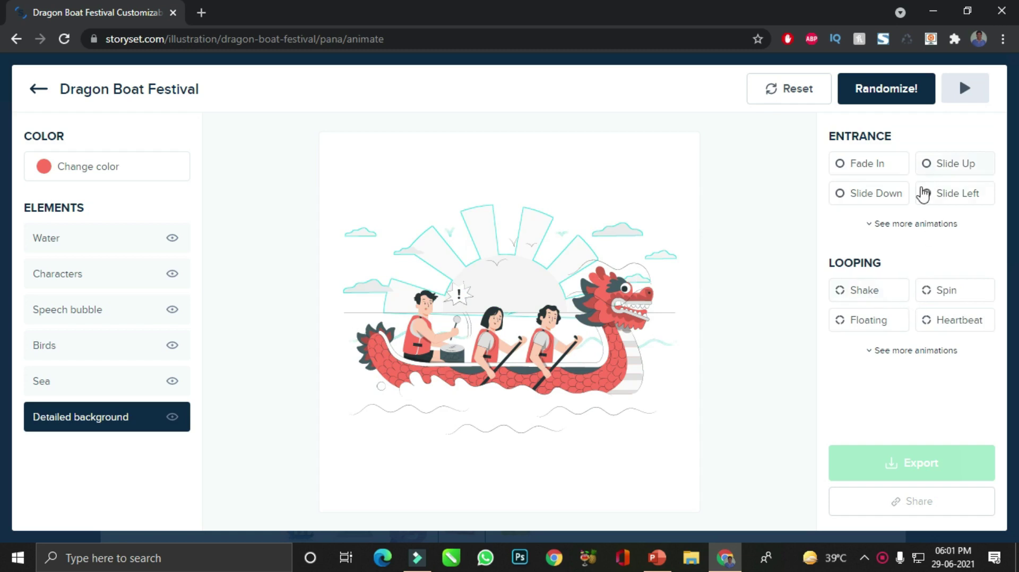
pyautogui.click(948, 166)
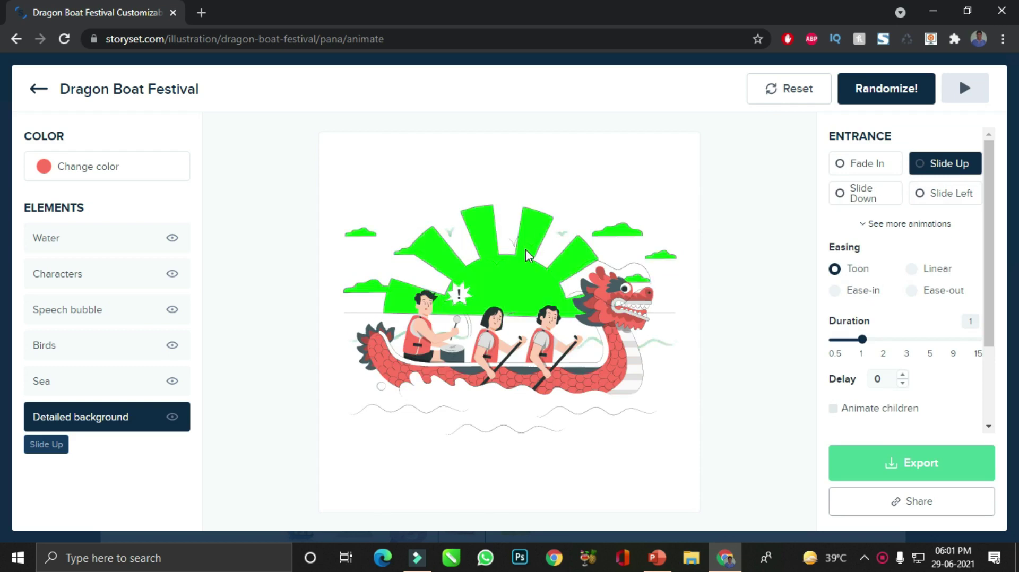
# Open Change color and try several red shades for the illustration
pyautogui.click(95, 168)
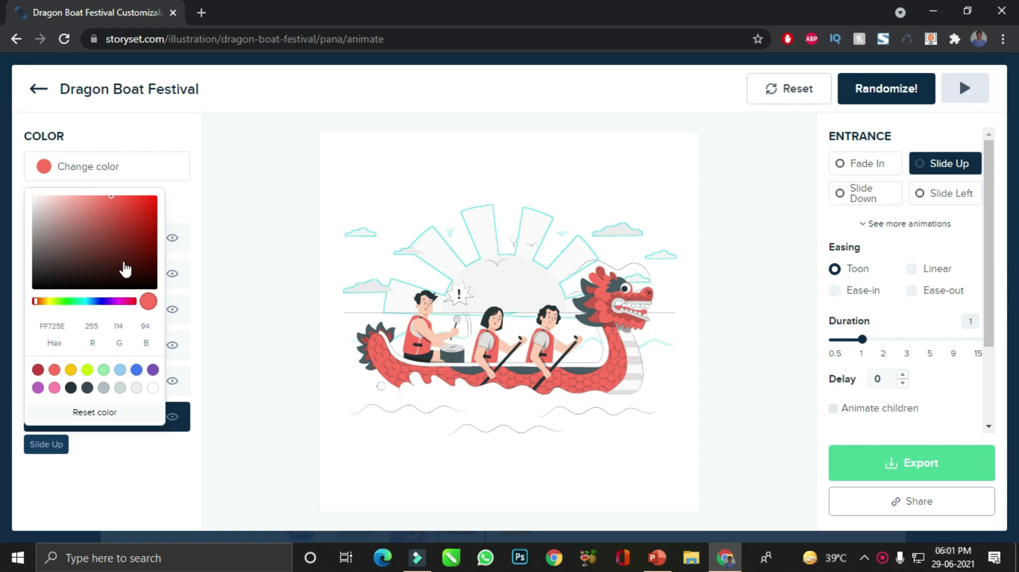
pyautogui.click(129, 275)
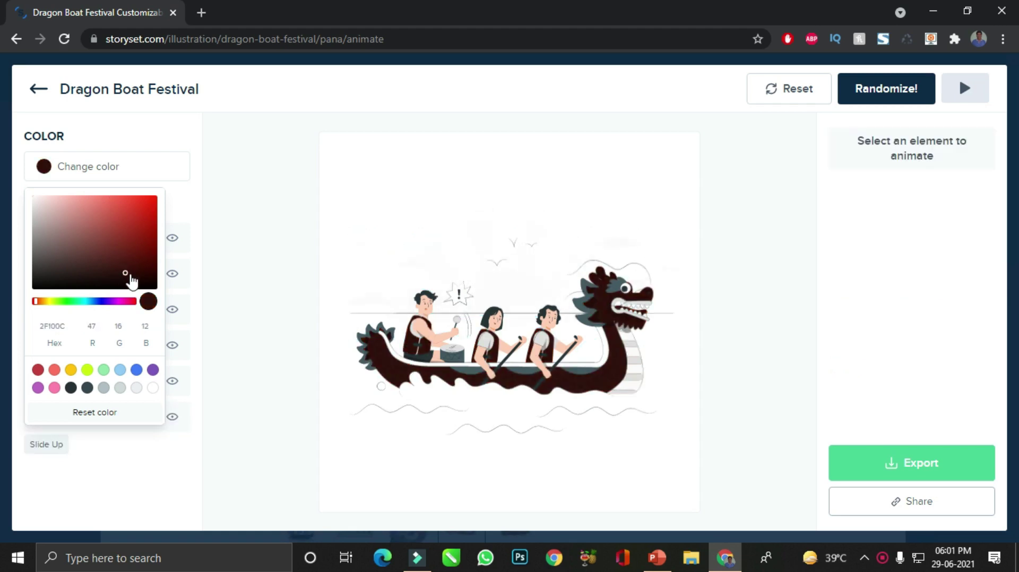
pyautogui.click(115, 237)
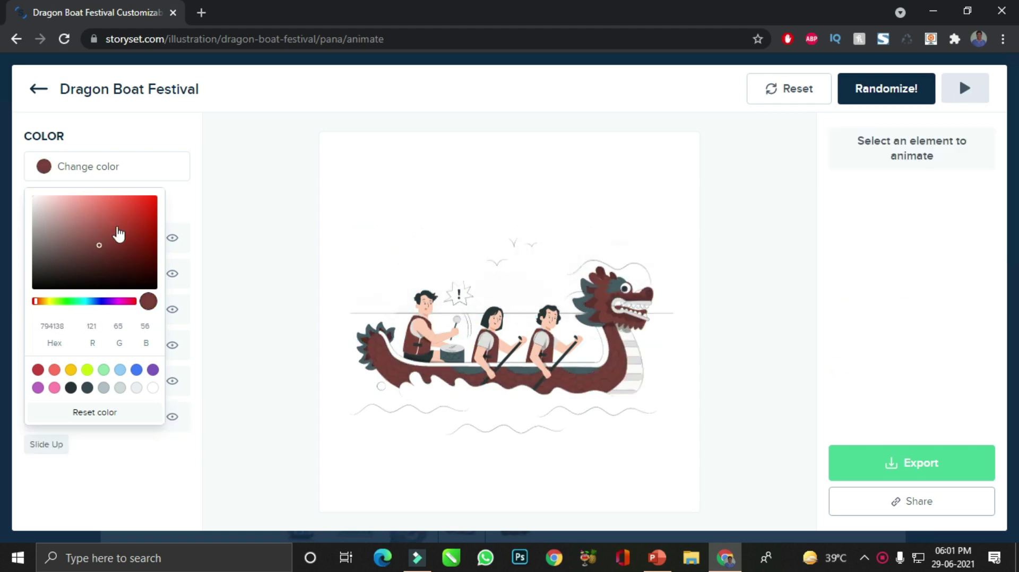
pyautogui.click(138, 213)
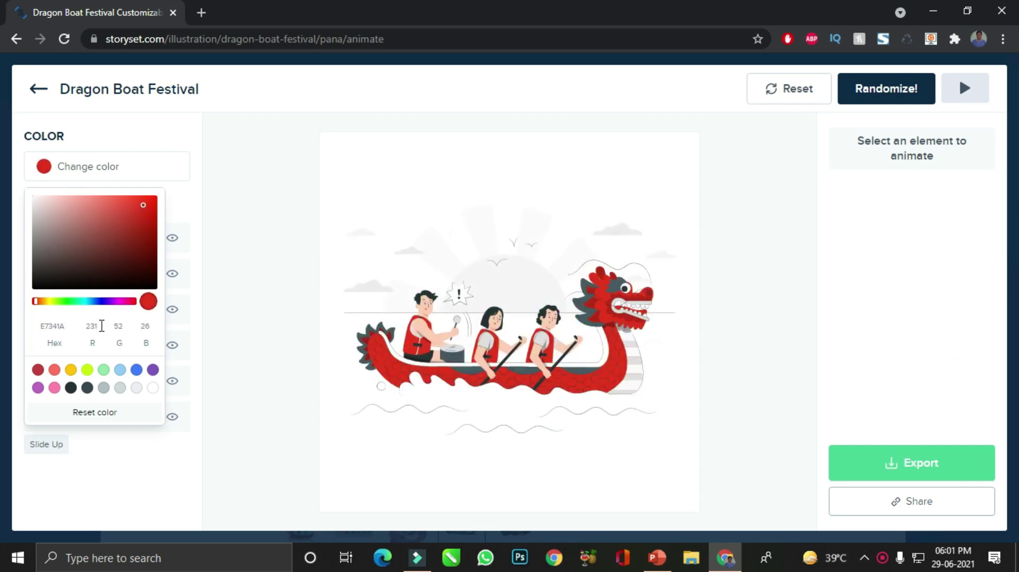
# Enter the colour values for orange #FF7218 (blue 24) and close the colour picker
pyautogui.write('2')
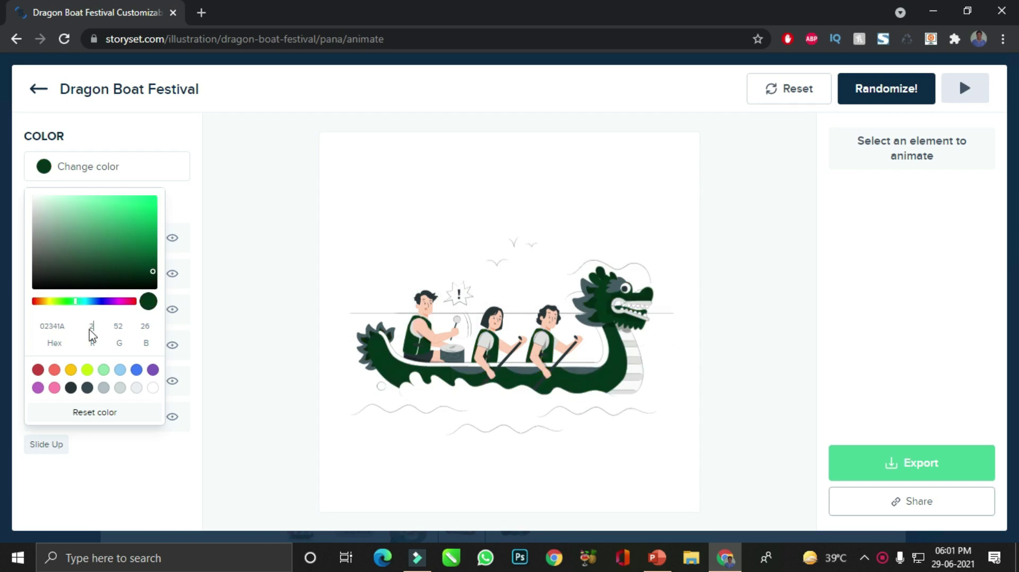
pyautogui.write('55')
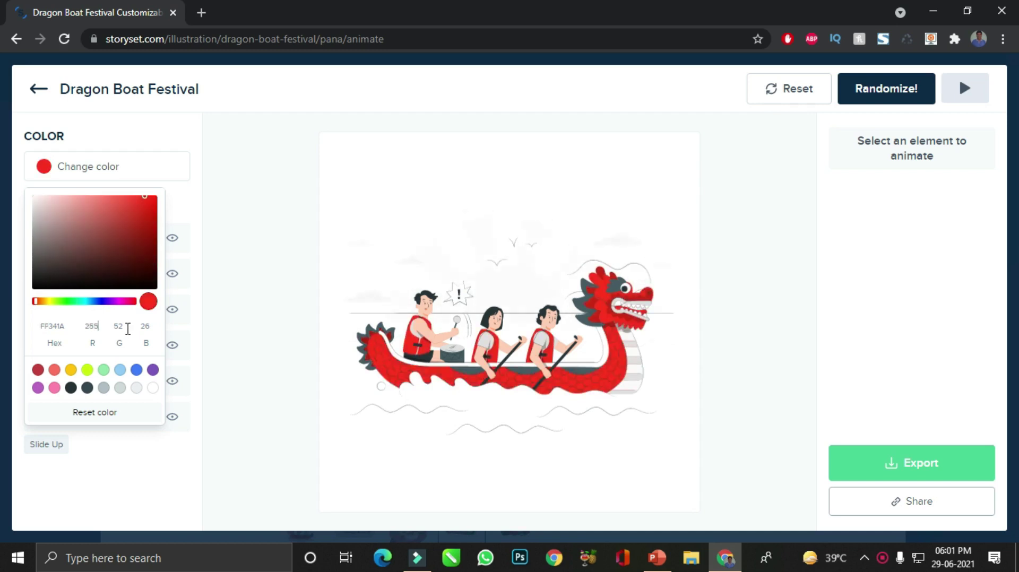
pyautogui.press('BackSpace')
pyautogui.write('5')
pyautogui.press('BackSpace')
pyautogui.press('BackSpace')
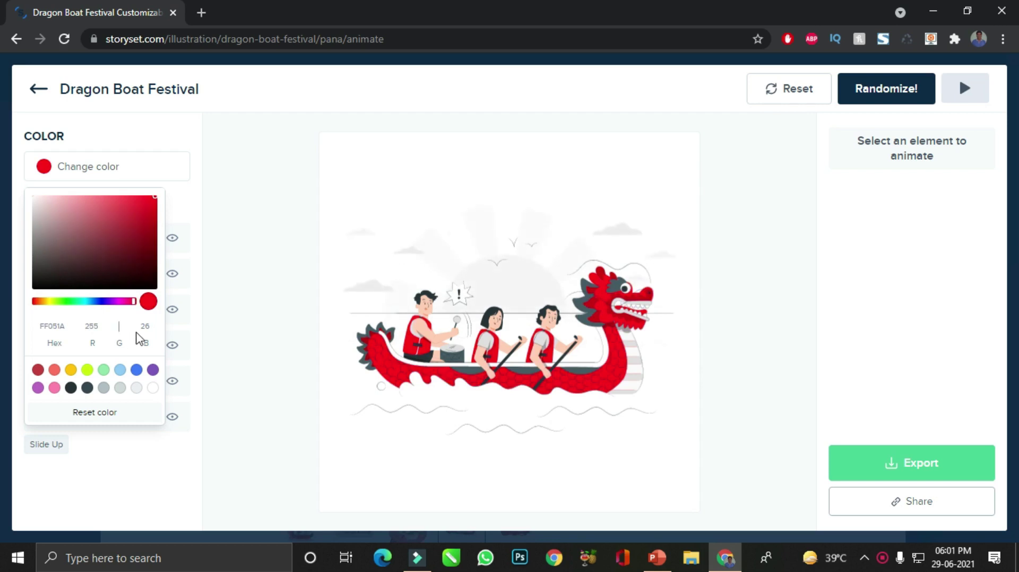
pyautogui.write('114')
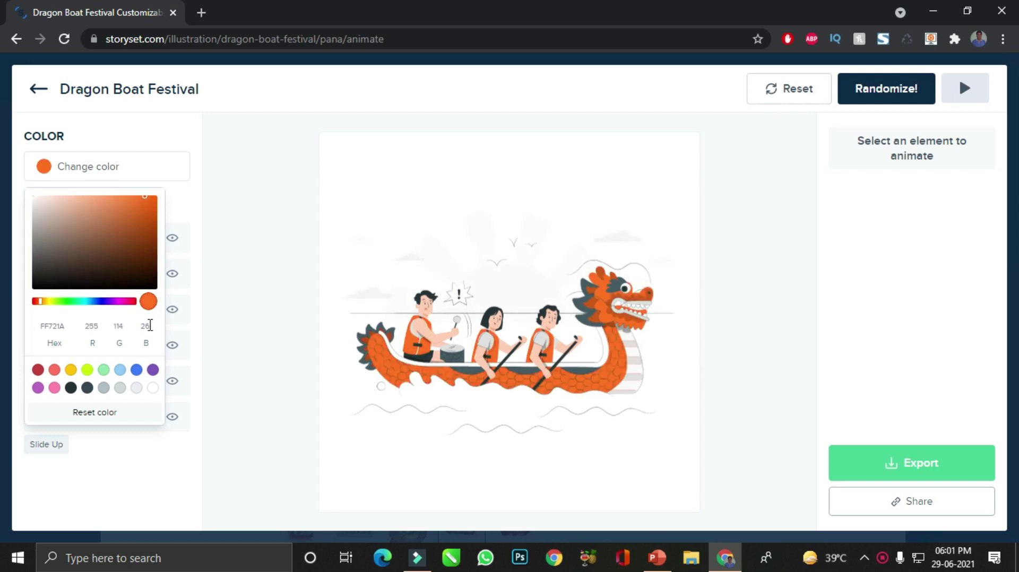
pyautogui.press('BackSpace')
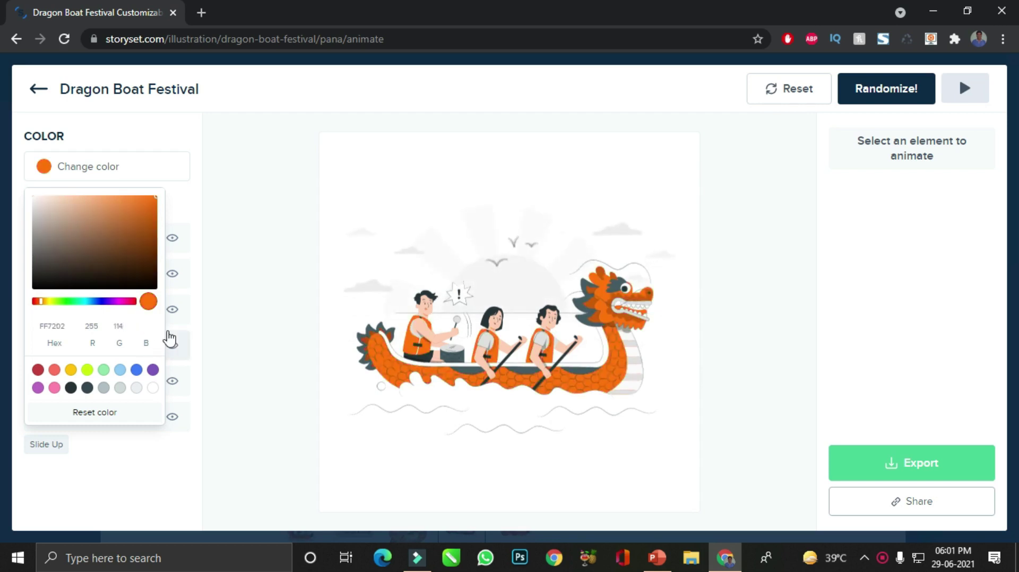
pyautogui.write('9255')
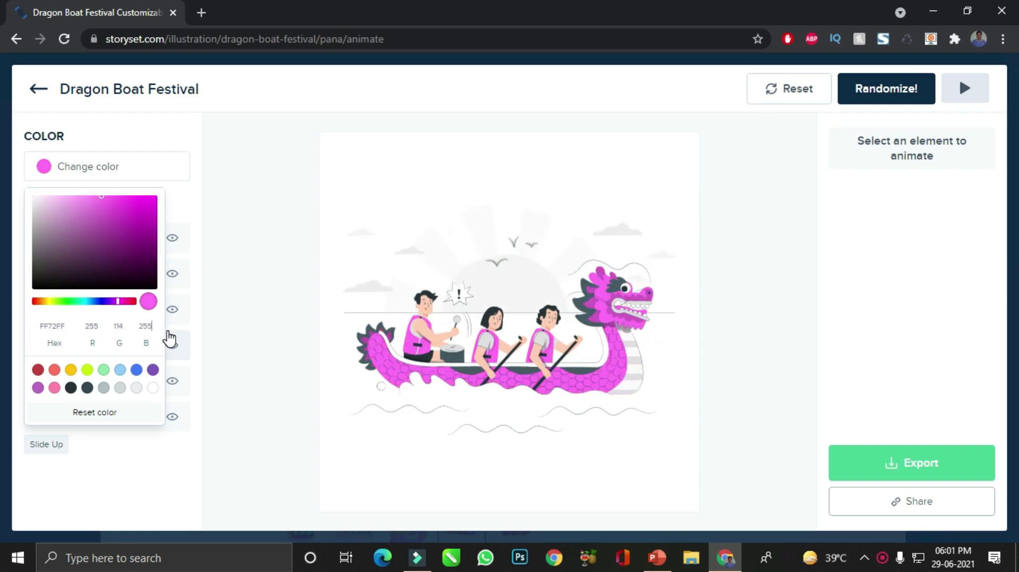
pyautogui.press('BackSpace')
pyautogui.press('BackSpace')
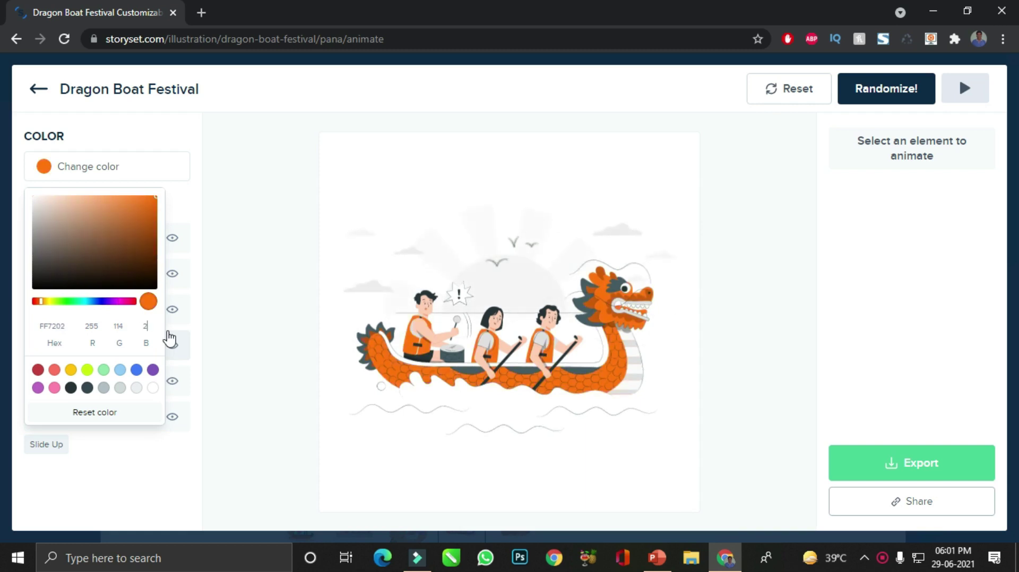
pyautogui.write('4')
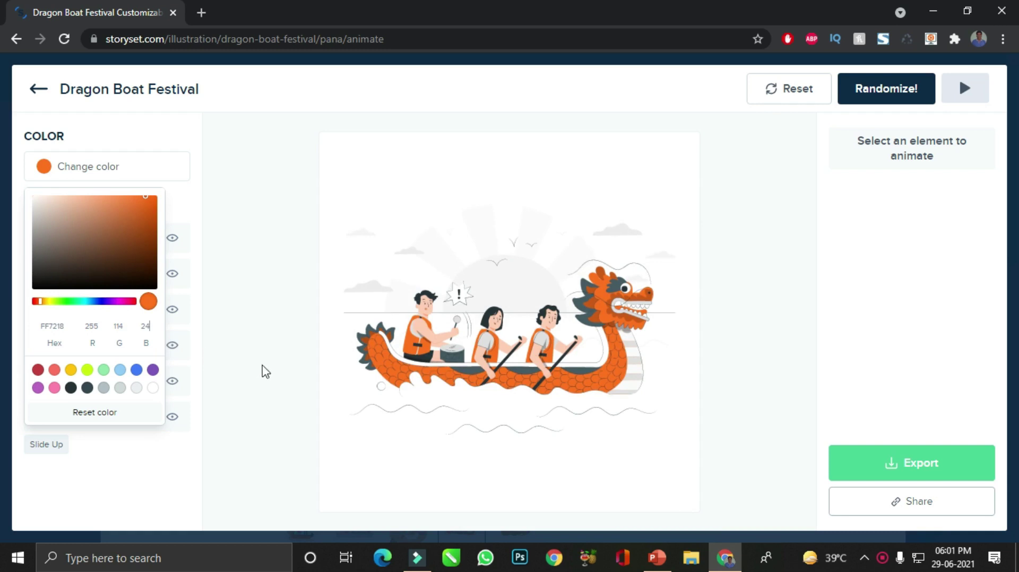
pyautogui.click(287, 325)
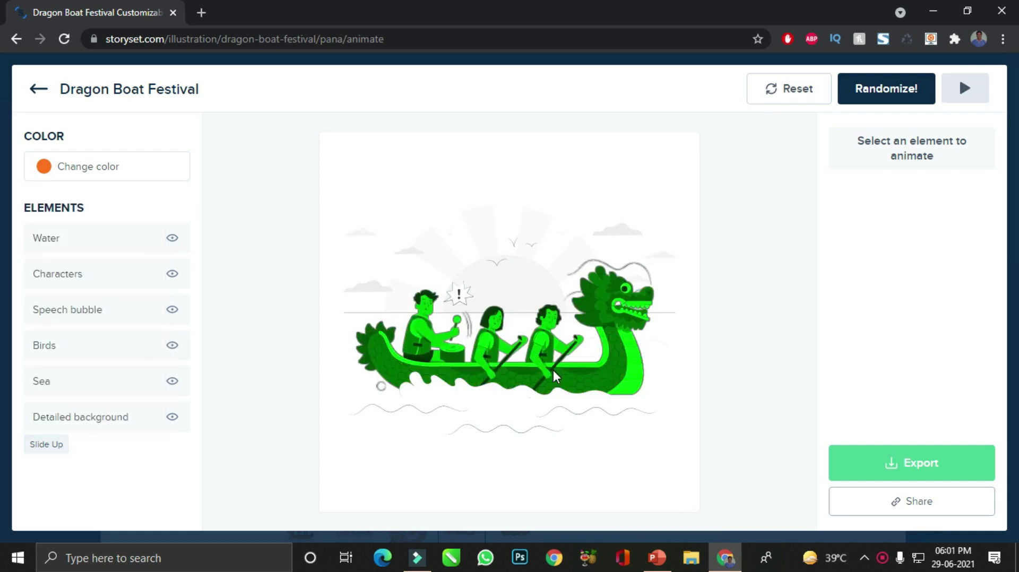
# Give the Characters a Slide Left entrance and a Wind looping animation, trying Floating first
pyautogui.click(468, 325)
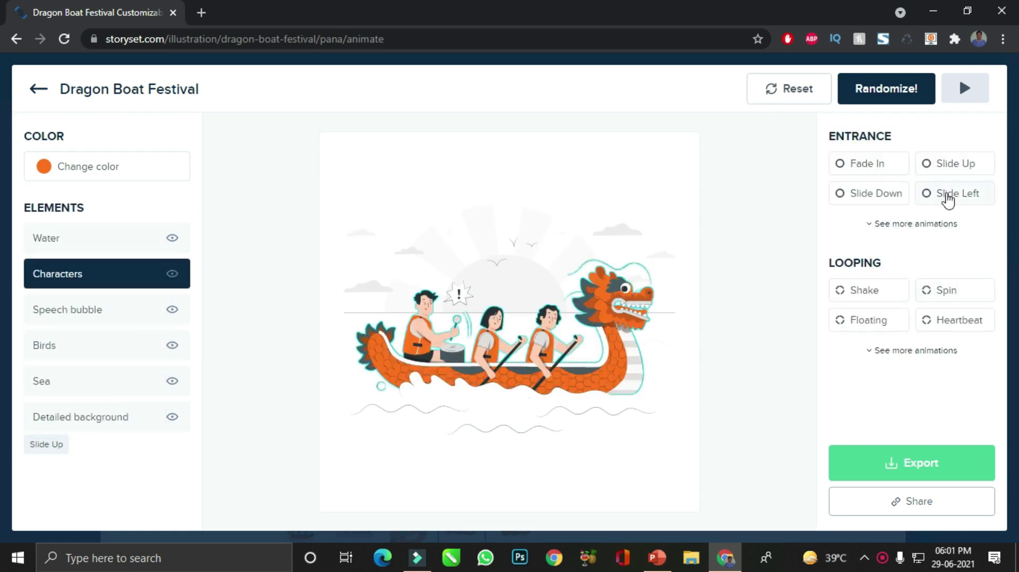
pyautogui.click(945, 195)
pyautogui.scroll(-2, 907, 300)
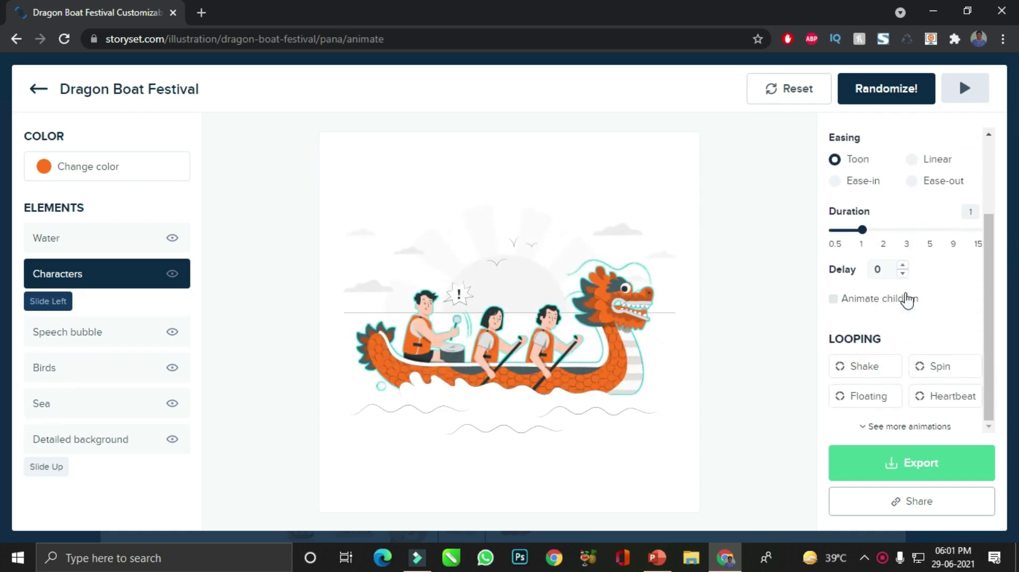
pyautogui.click(875, 425)
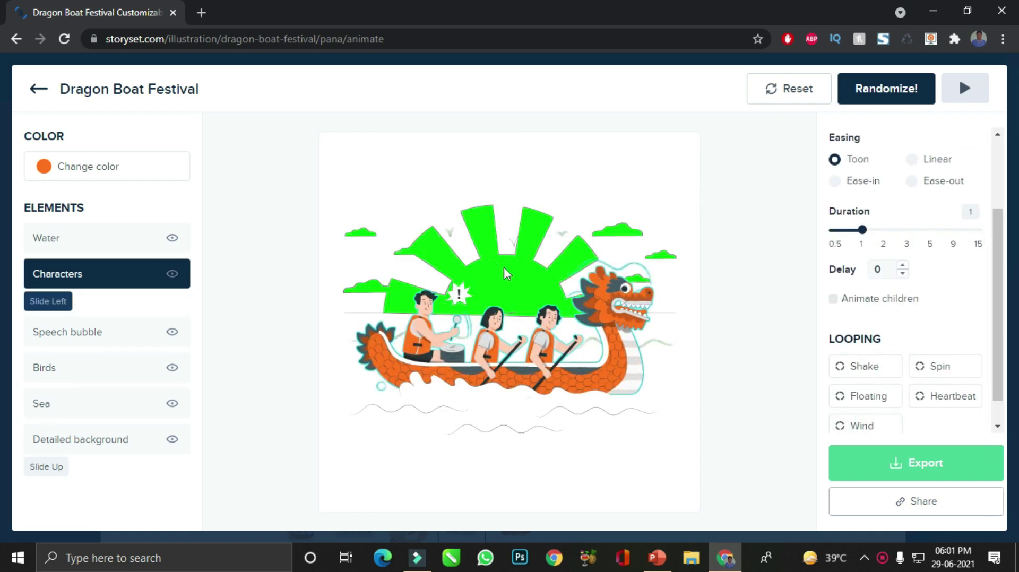
pyautogui.scroll(-1, 871, 372)
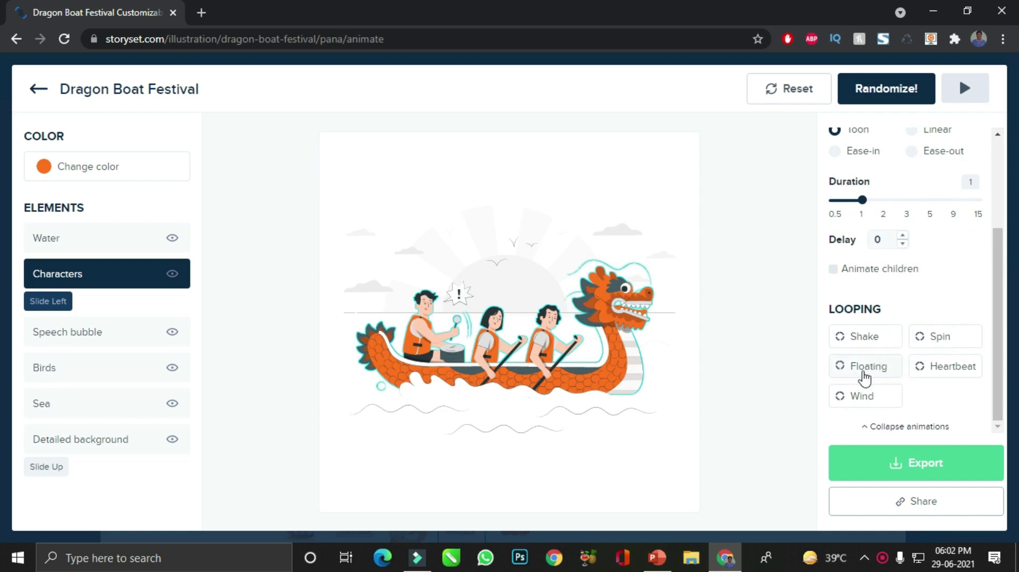
pyautogui.click(862, 372)
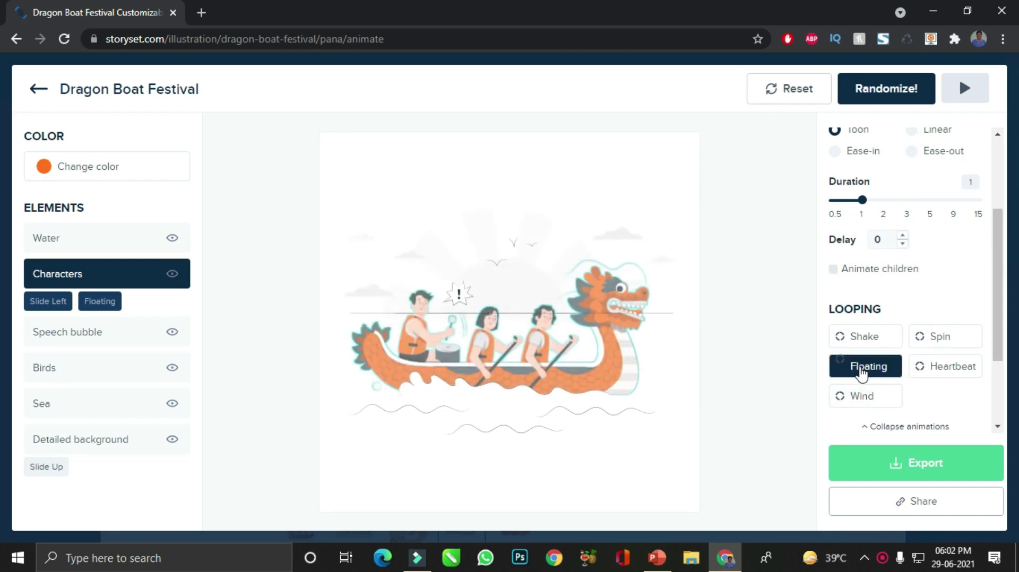
pyautogui.click(860, 396)
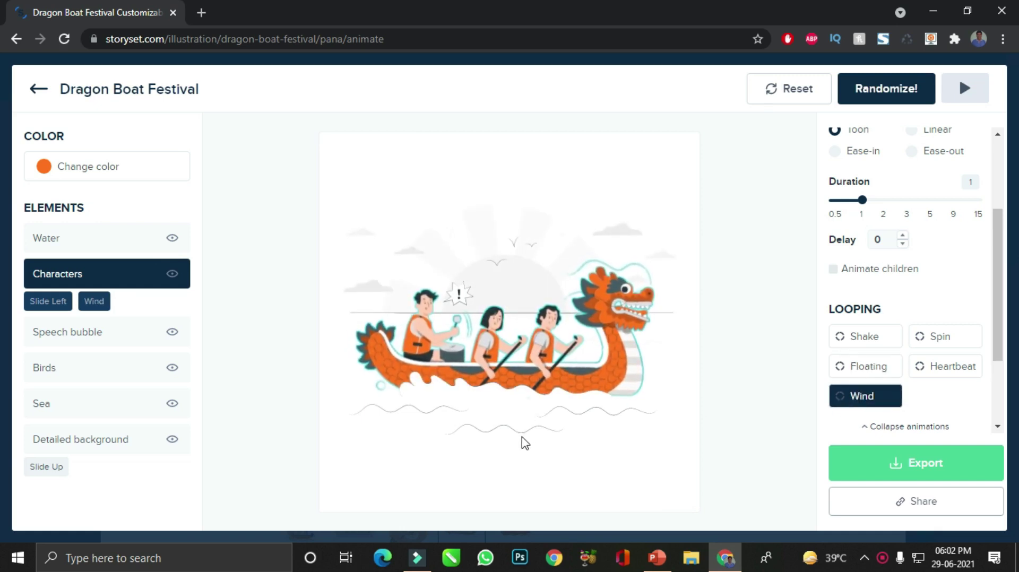
pyautogui.click(524, 396)
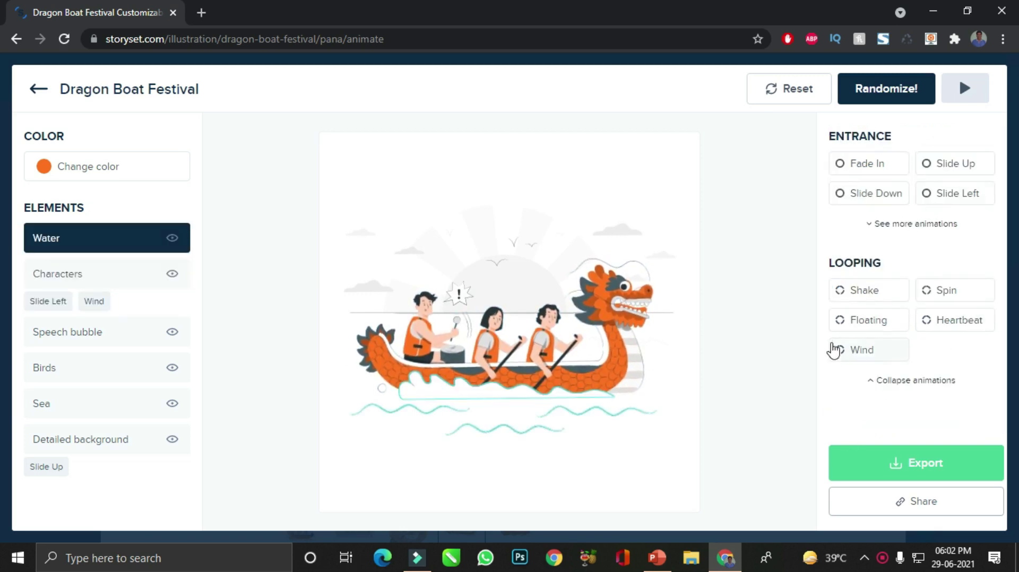
# Set the Water to loop with Floating and the Speech bubble to loop with Wind
pyautogui.click(836, 350)
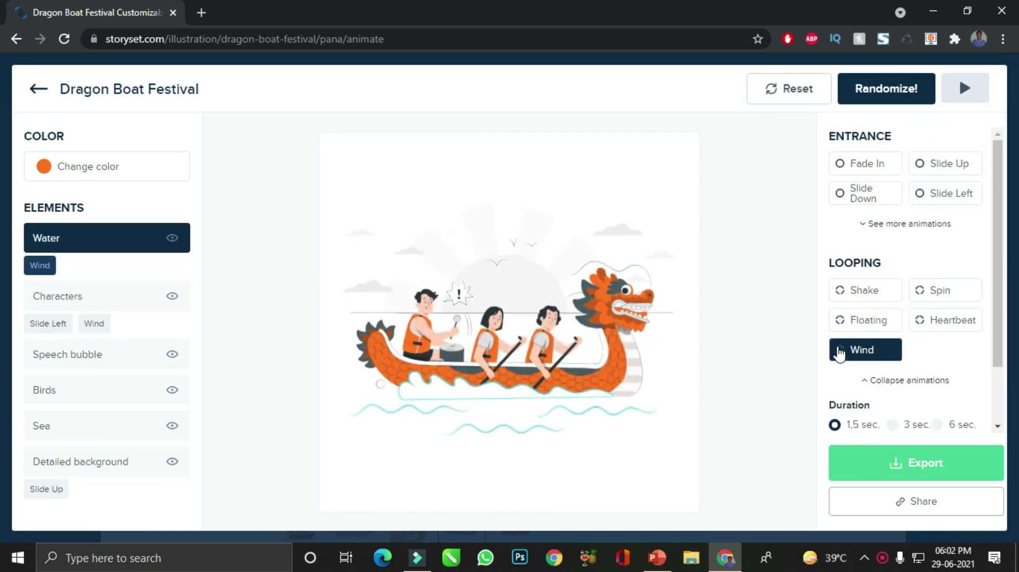
pyautogui.click(847, 328)
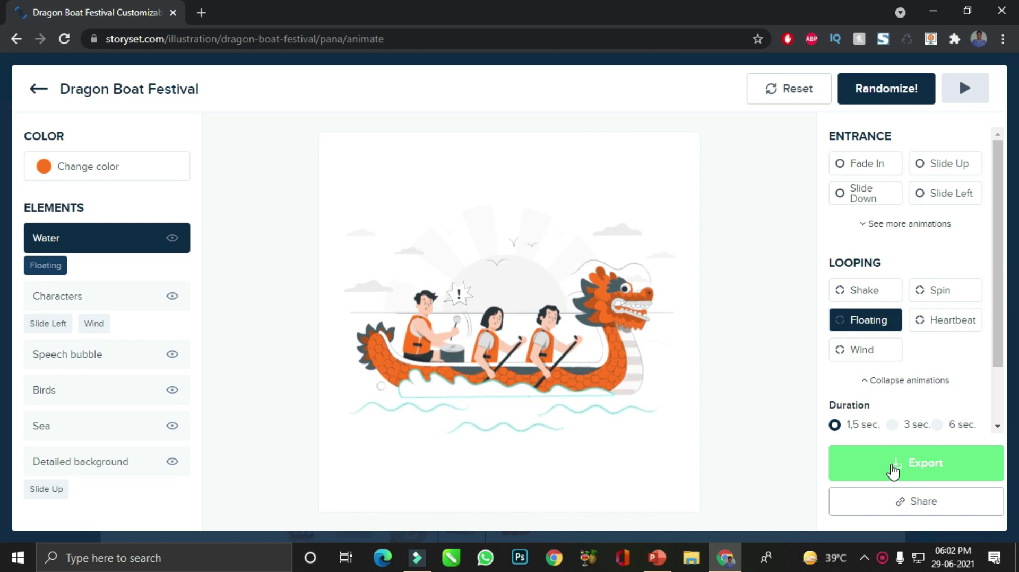
pyautogui.click(460, 293)
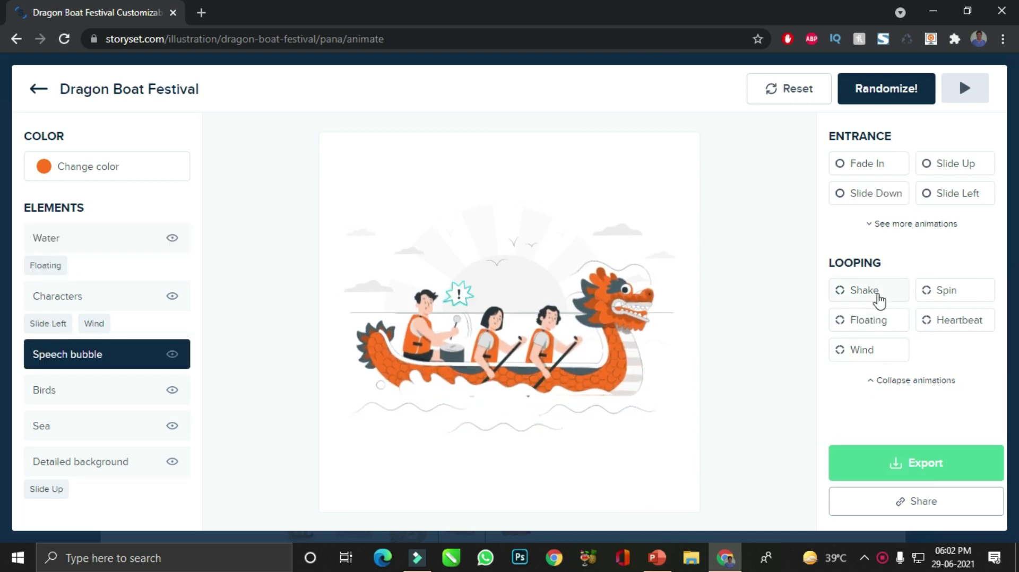
pyautogui.click(871, 353)
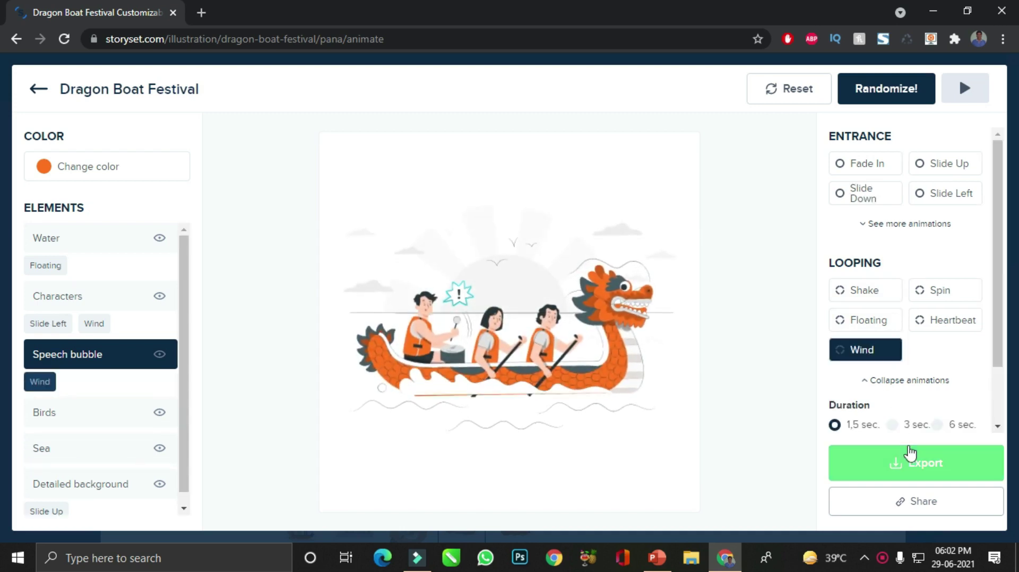
pyautogui.click(913, 463)
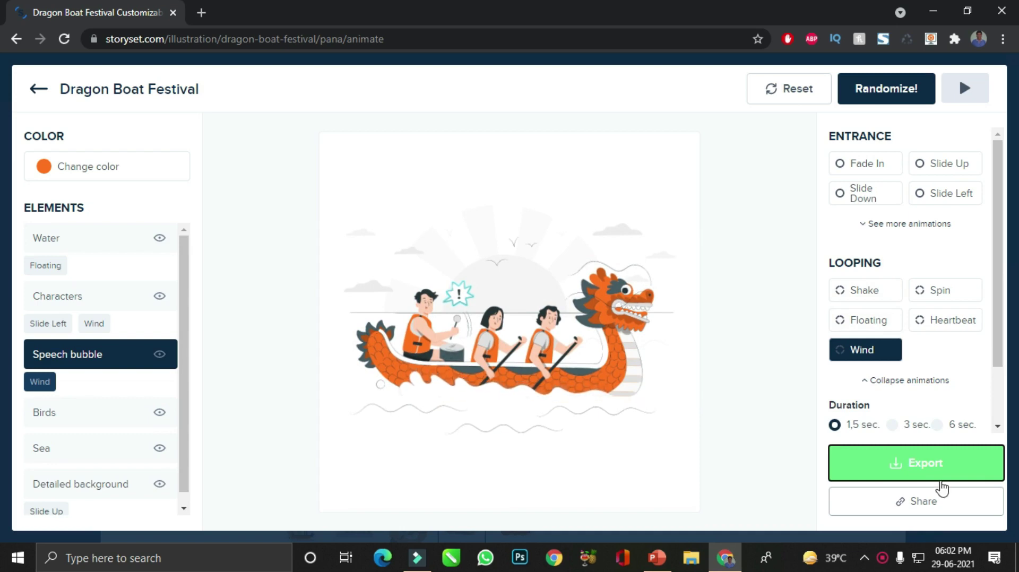
# Export the Looping animation as an 800 × 800 GIF download
pyautogui.click(879, 465)
pyautogui.scroll(-2, 644, 443)
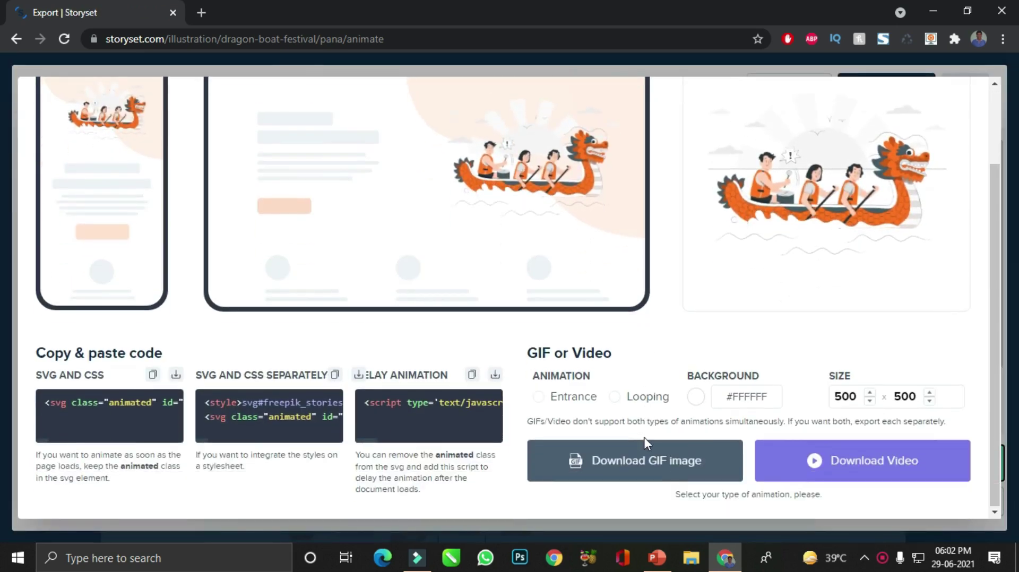
pyautogui.click(615, 397)
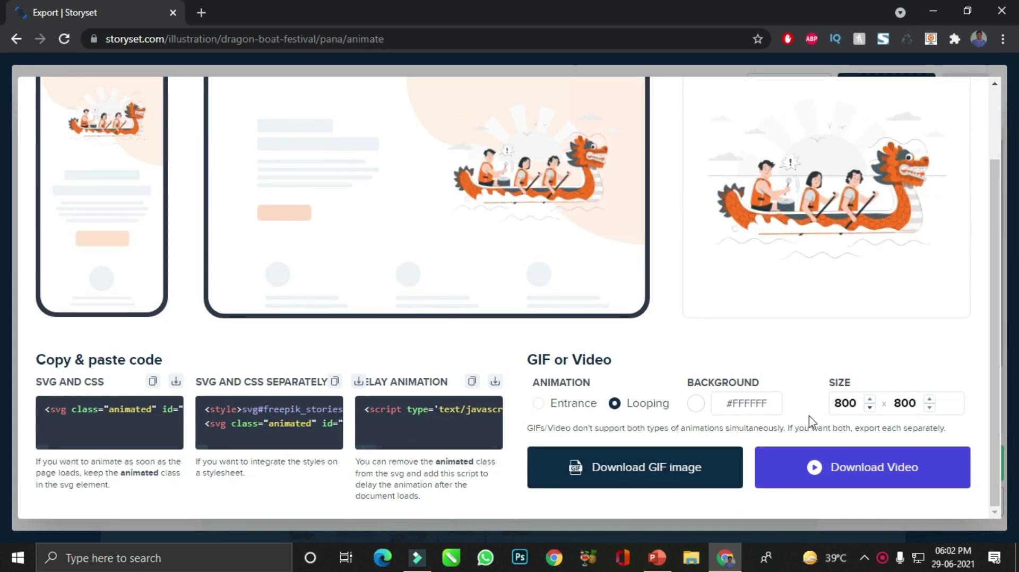
pyautogui.click(664, 476)
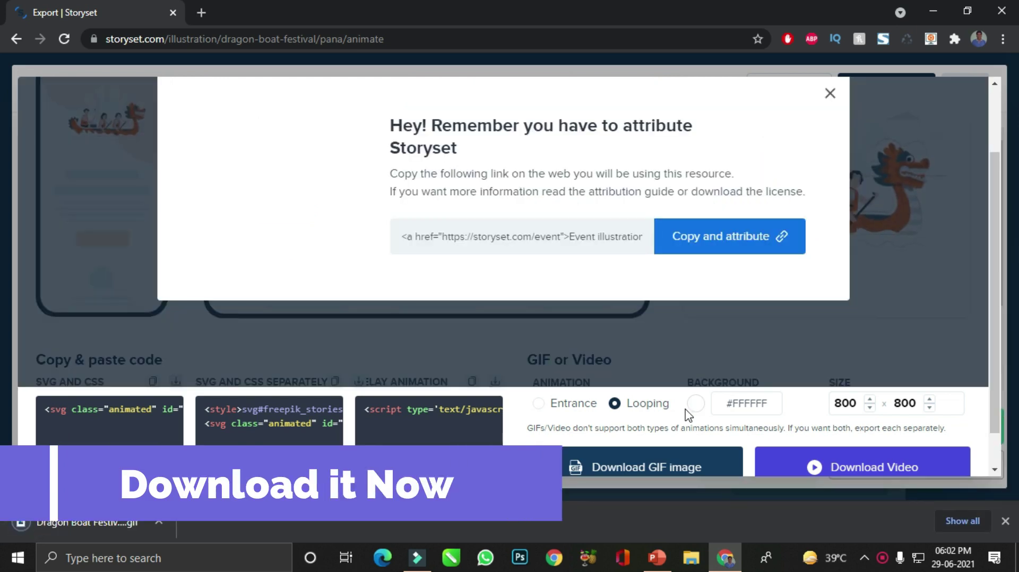
# Switch the export to Entrance and download it as a second 800 × 800 GIF
pyautogui.click(830, 94)
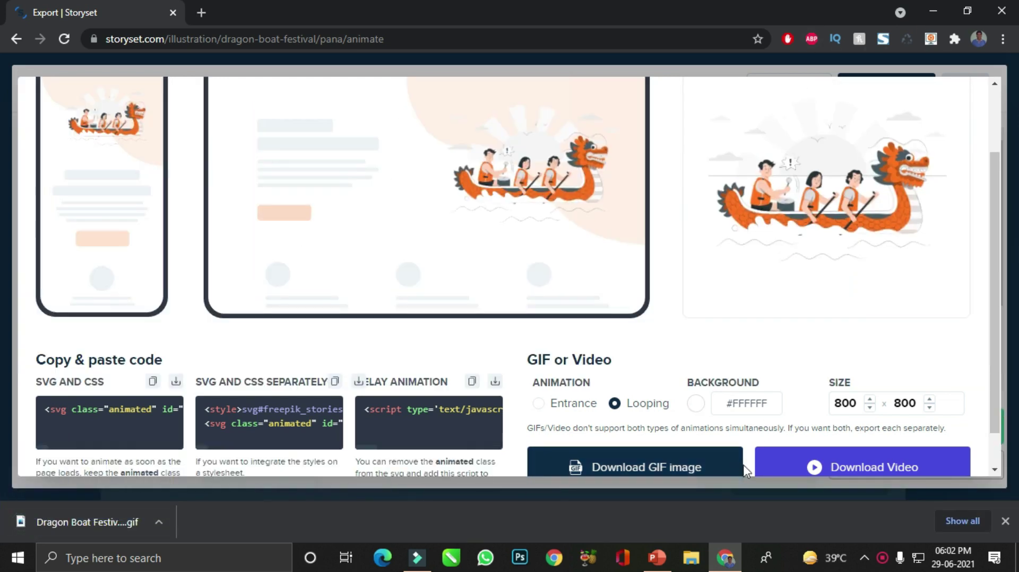
pyautogui.click(765, 410)
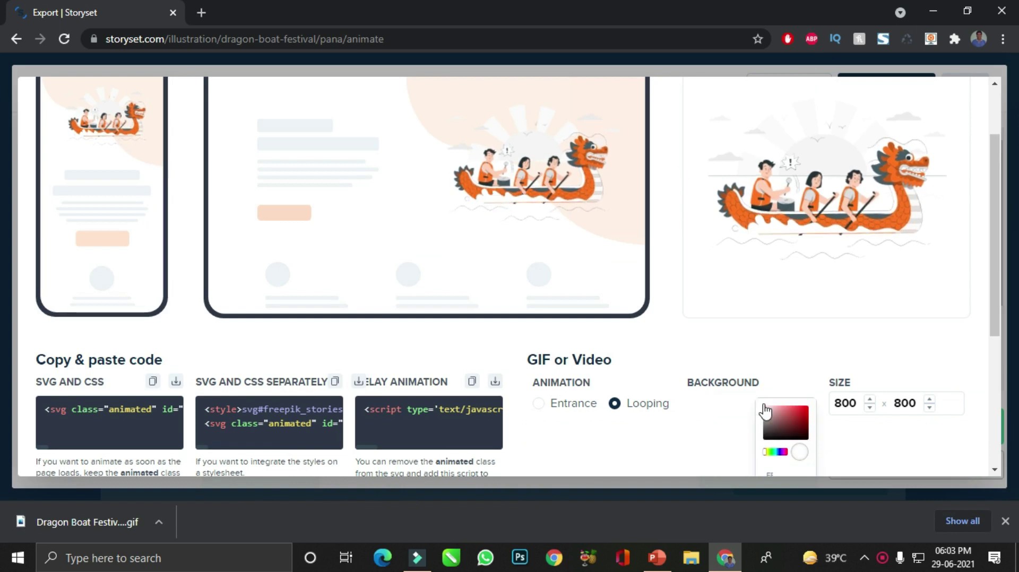
pyautogui.scroll(-4, 783, 441)
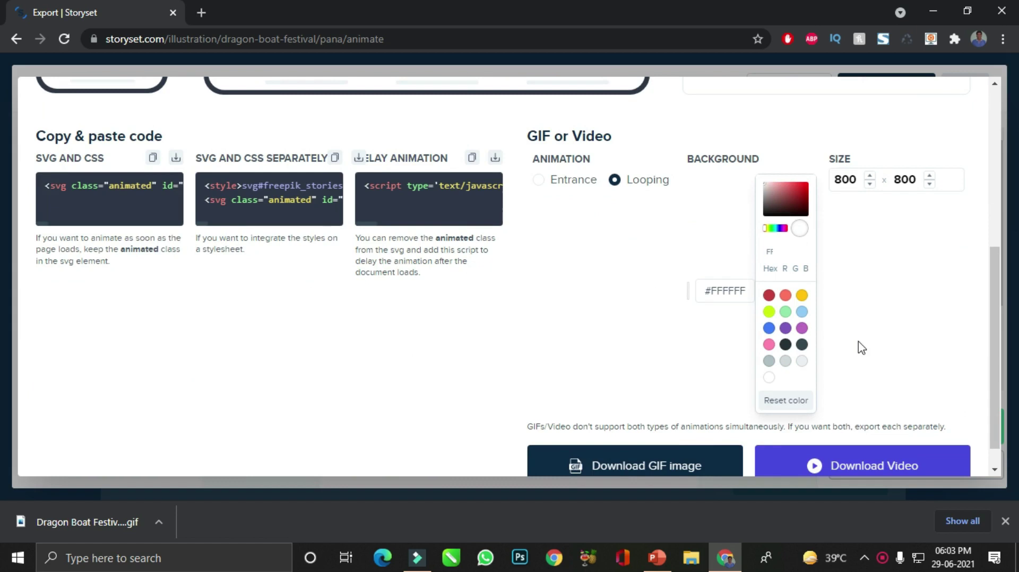
pyautogui.scroll(3, 861, 347)
pyautogui.click(897, 381)
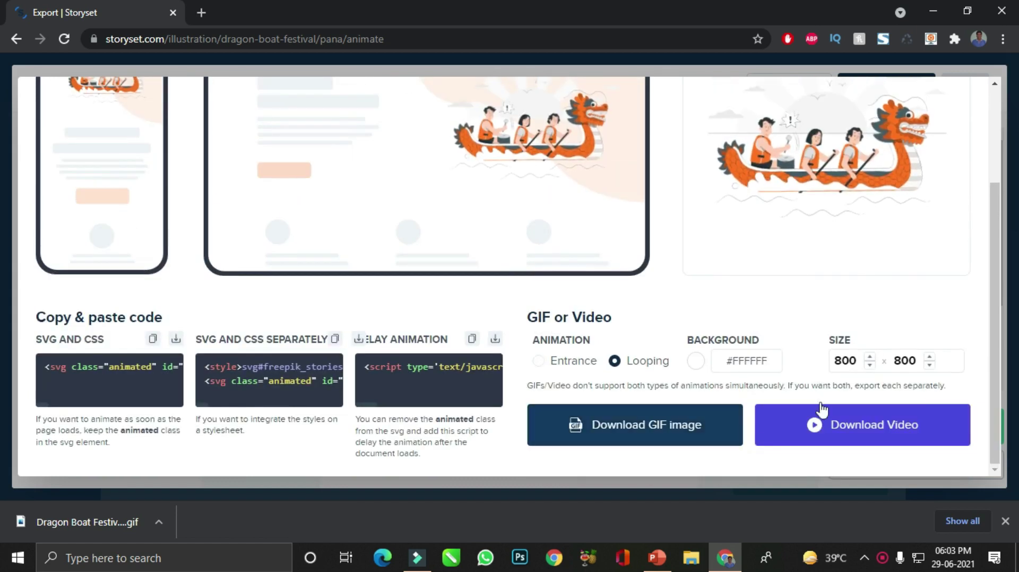
pyautogui.click(539, 367)
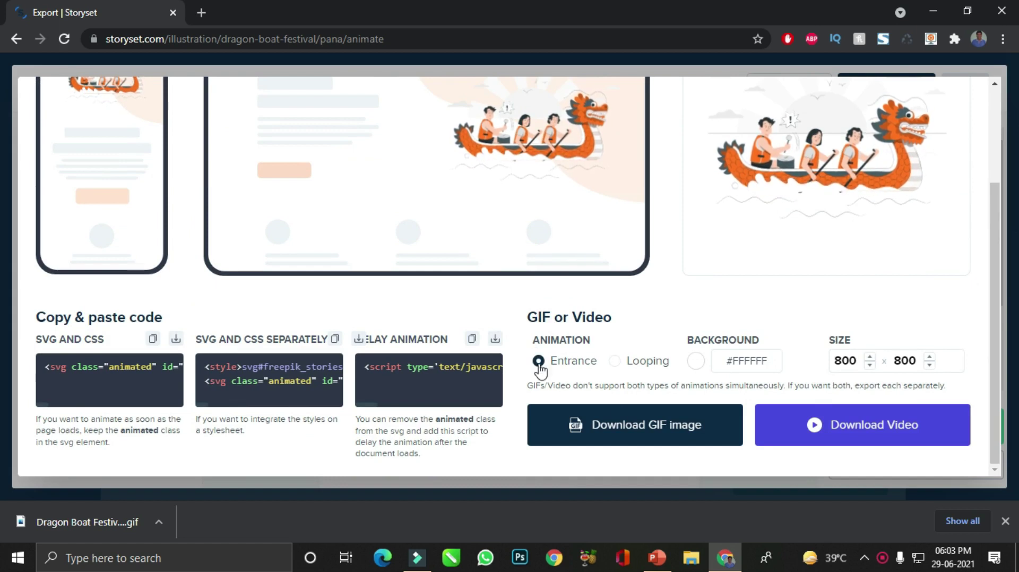
pyautogui.click(631, 423)
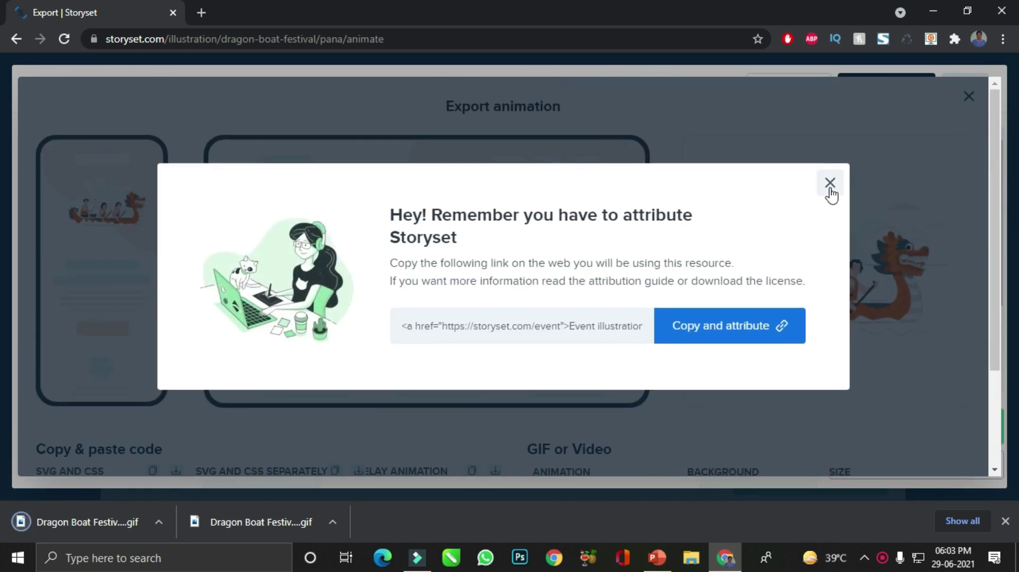
pyautogui.click(830, 182)
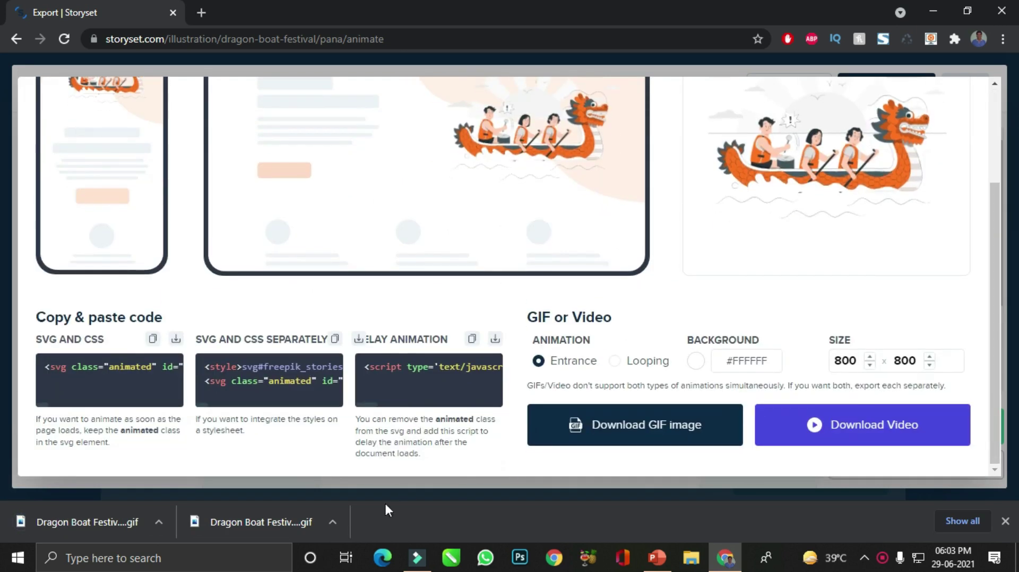
# Drag the second GIF onto the slide, resize it to 12.71 cm and place it right of the RIVER title
pyautogui.moveTo(276, 523)
pyautogui.mouseDown()
pyautogui.moveTo(306, 413)
pyautogui.moveTo(631, 373)
pyautogui.moveTo(645, 346)
pyautogui.mouseUp()
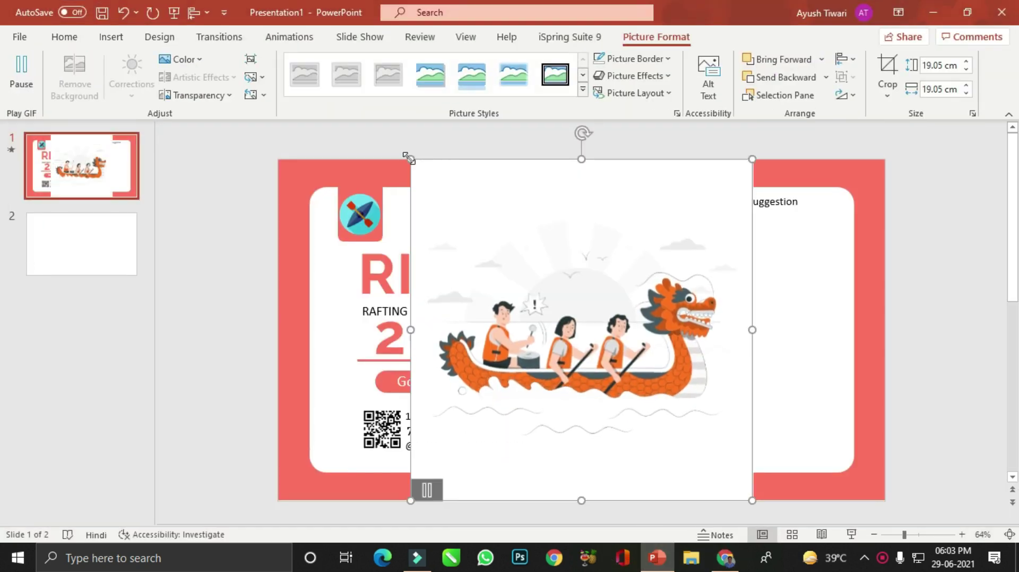
pyautogui.moveTo(408, 159); pyautogui.dragTo(568, 346)
pyautogui.moveTo(690, 423)
pyautogui.mouseDown()
pyautogui.moveTo(691, 369)
pyautogui.moveTo(679, 366)
pyautogui.mouseUp()
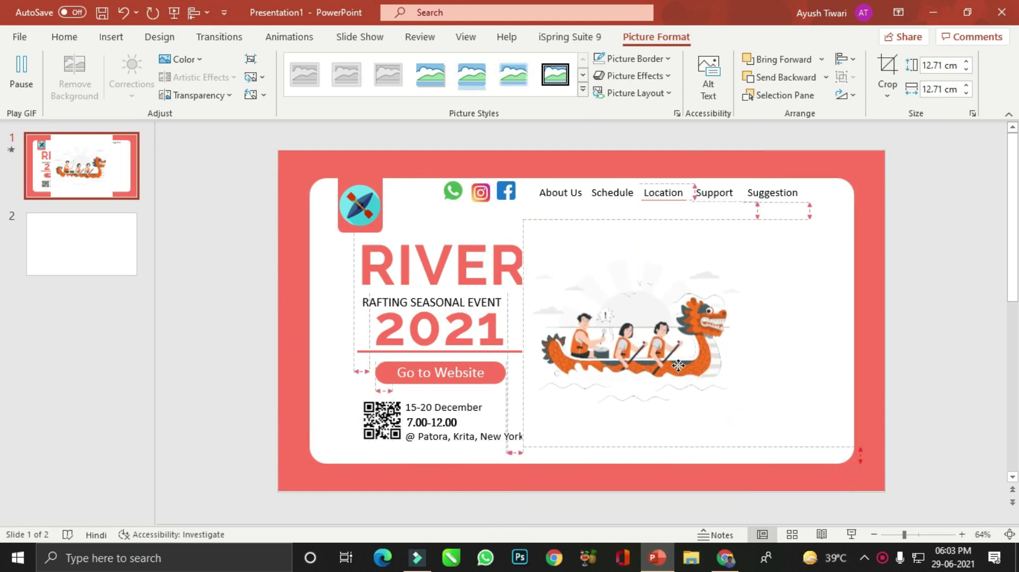
pyautogui.moveTo(679, 366); pyautogui.dragTo(683, 366)
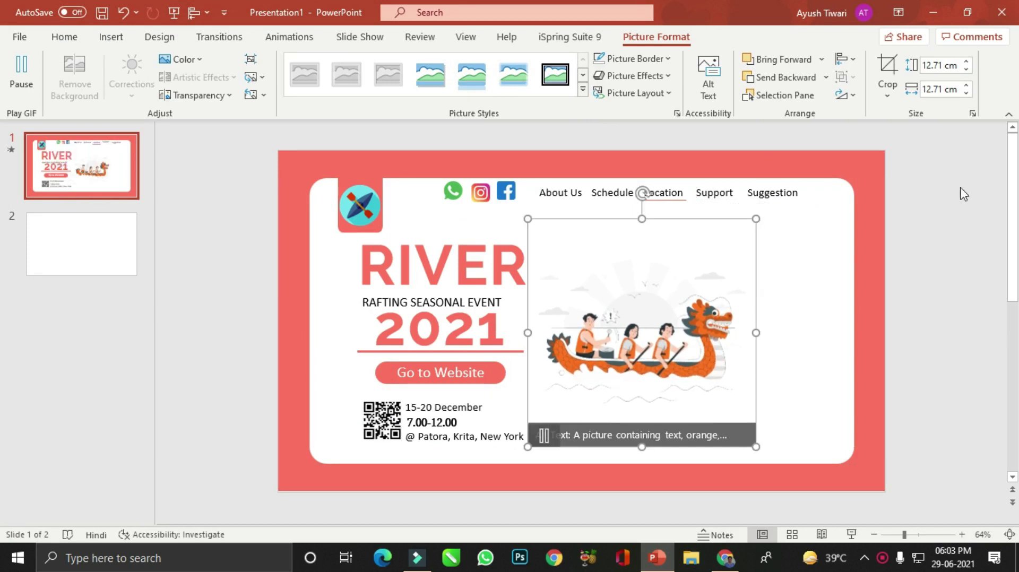
pyautogui.click(285, 39)
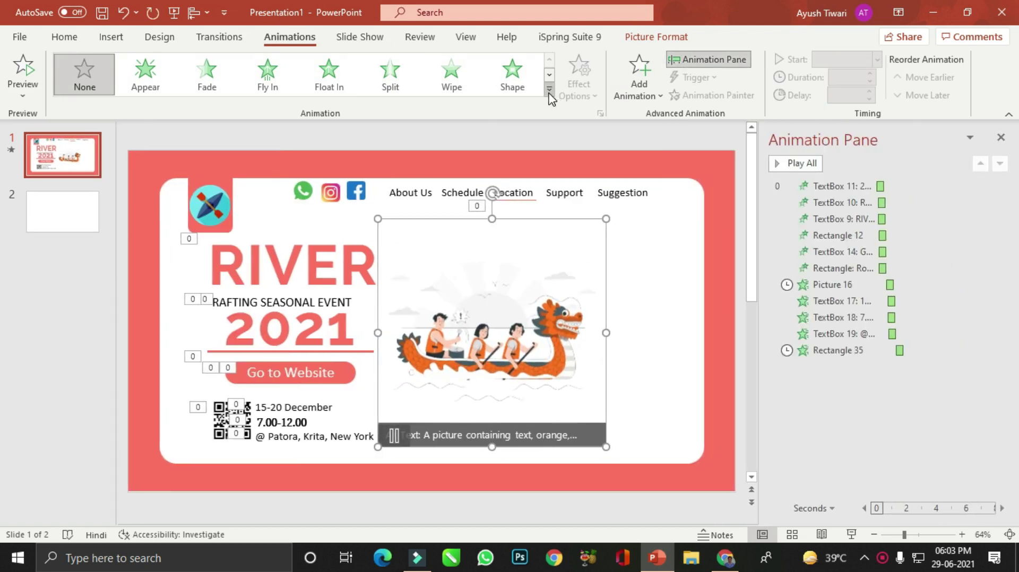
# Give Picture 135, the dragon boat, an Appear entrance set to start After Previous
pyautogui.click(550, 91)
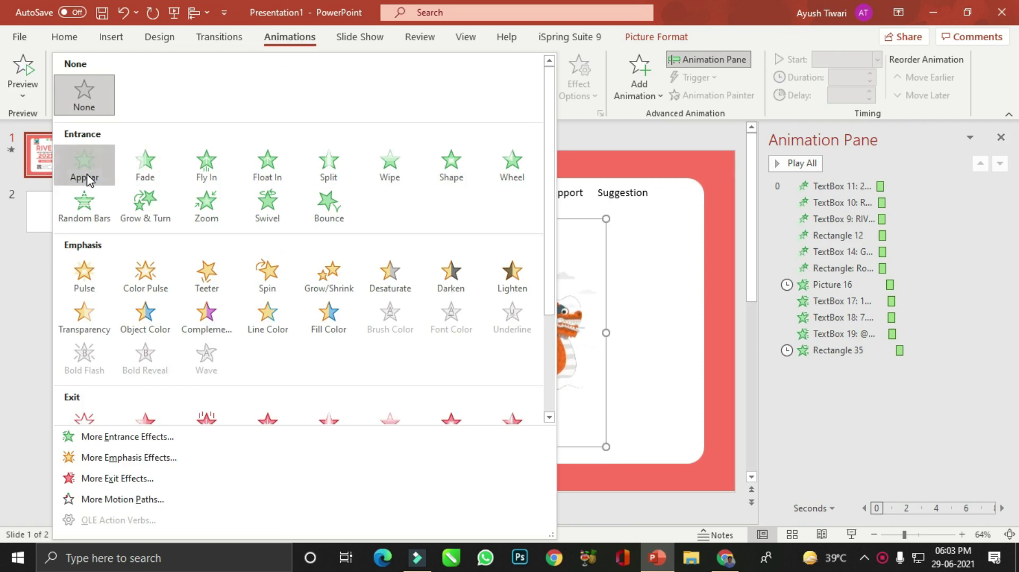
pyautogui.click(85, 169)
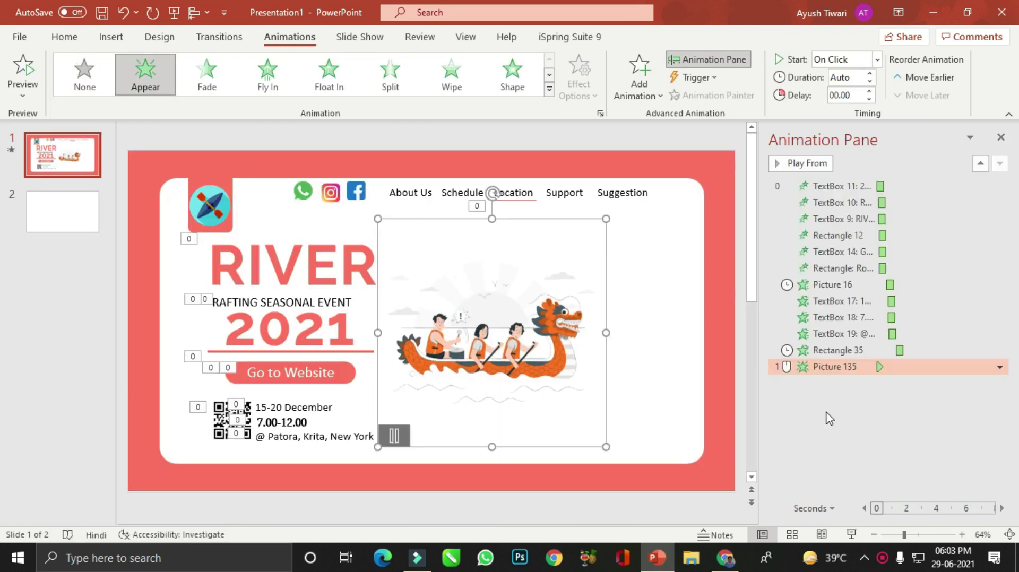
pyautogui.rightClick(871, 369)
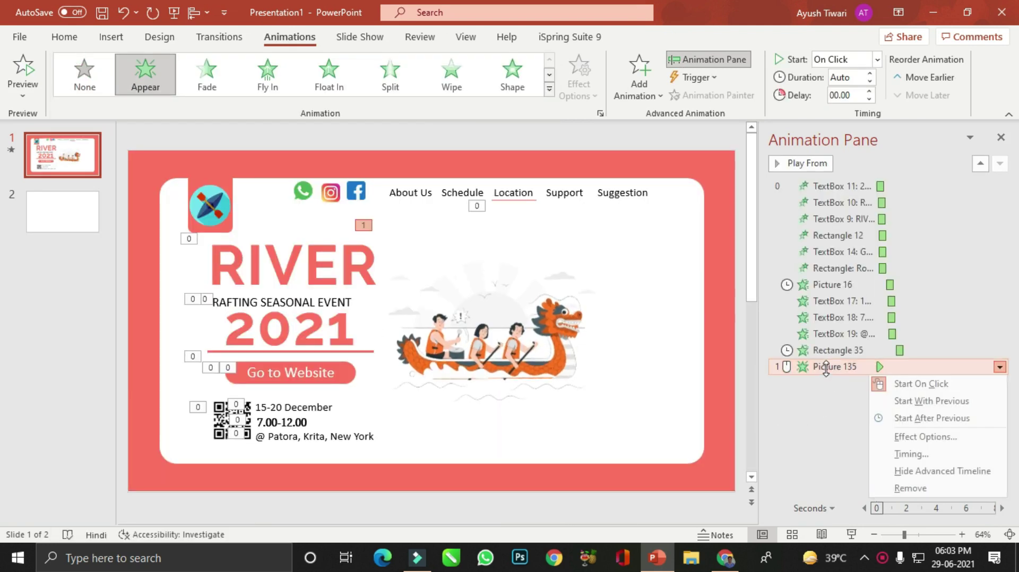
pyautogui.click(943, 420)
pyautogui.click(516, 361)
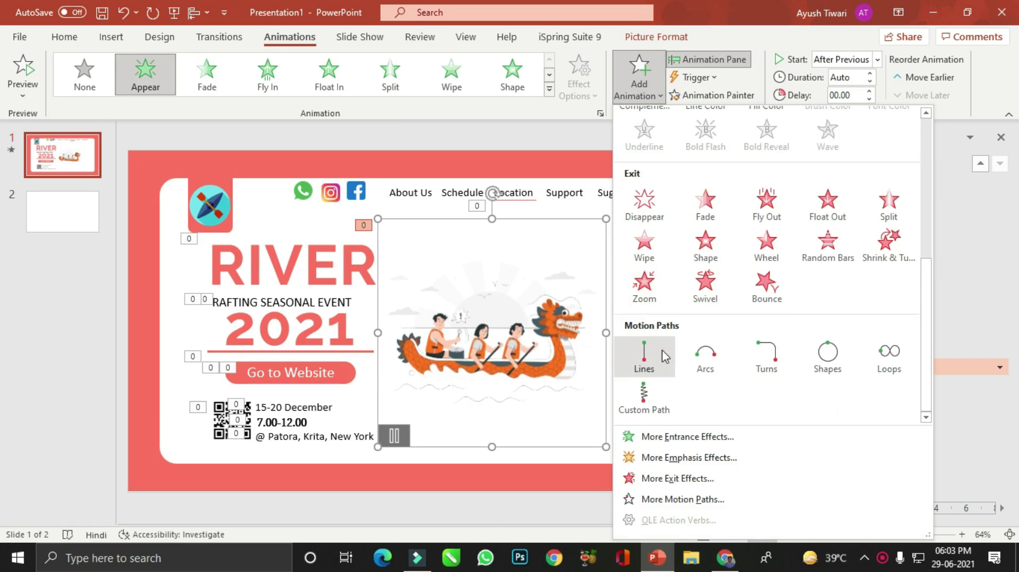
# Give the dragon boat a Lines motion path heading Right, starting With Previous
pyautogui.click(644, 355)
pyautogui.click(585, 97)
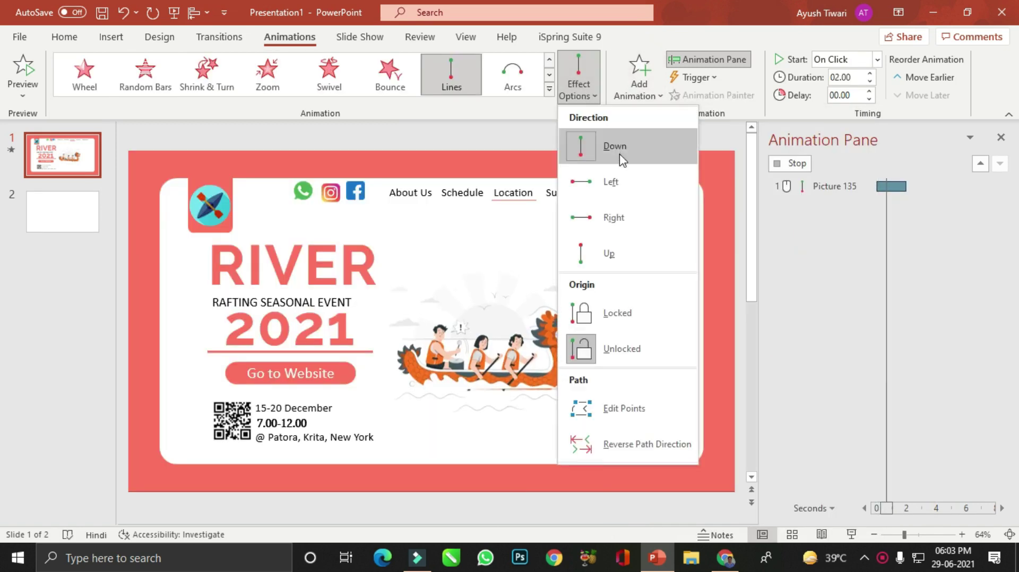
pyautogui.click(629, 224)
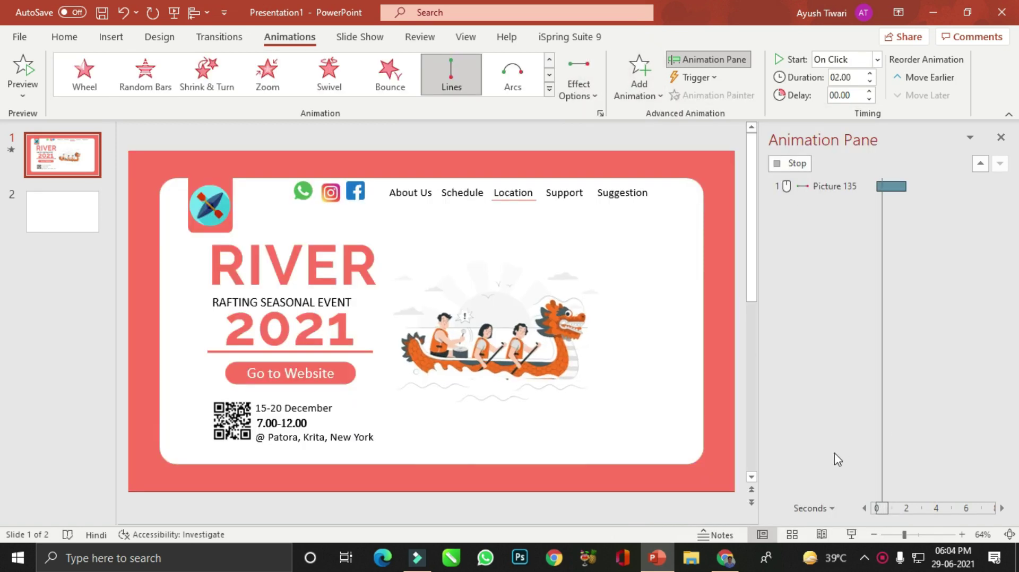
pyautogui.rightClick(846, 383)
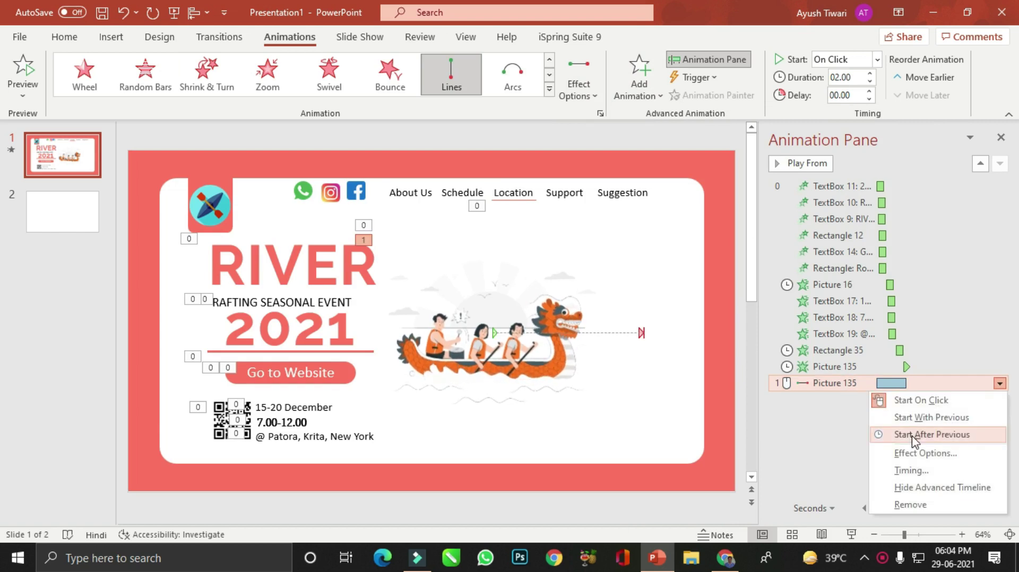
pyautogui.click(927, 417)
pyautogui.rightClick(863, 382)
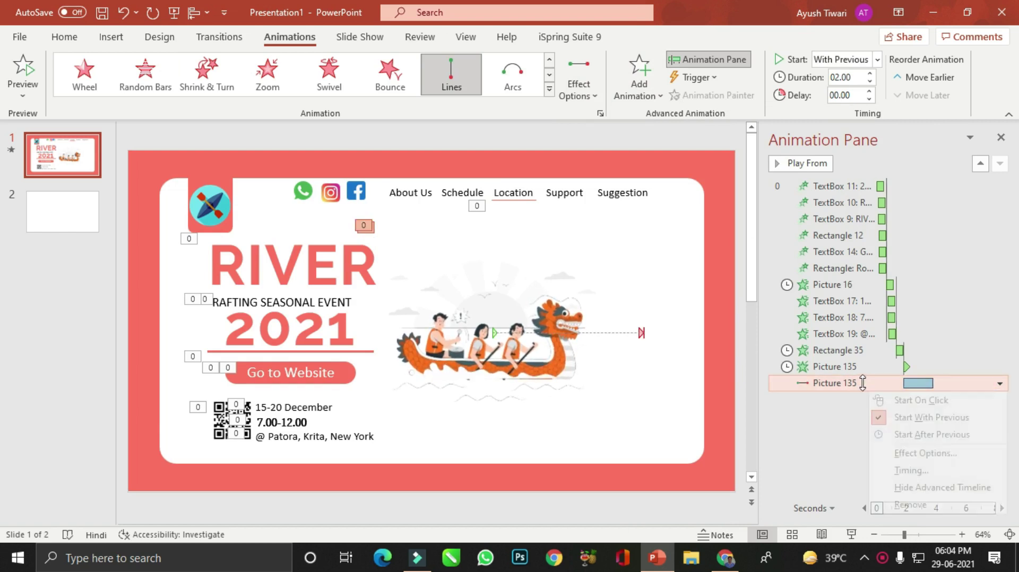
pyautogui.click(933, 455)
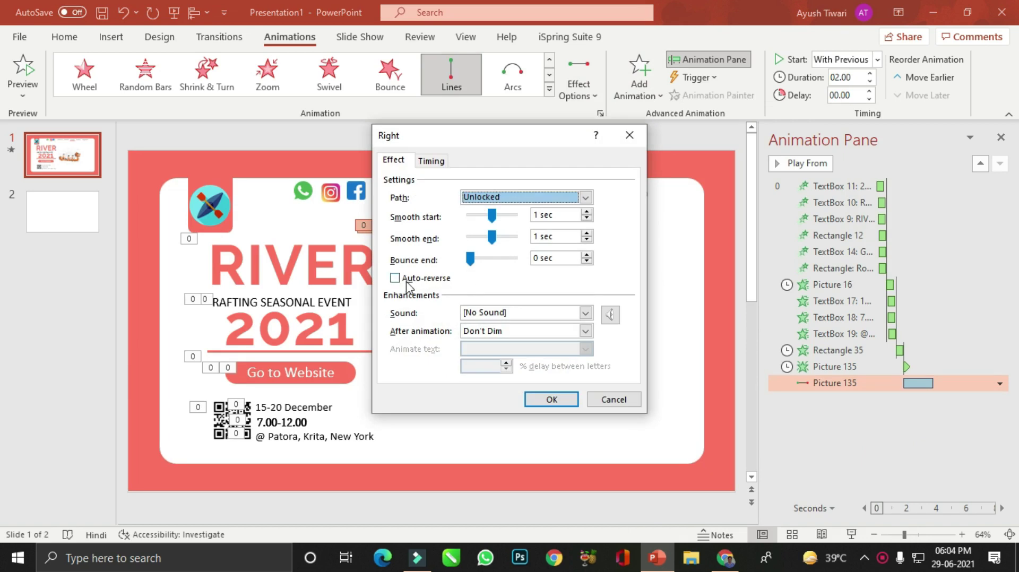
pyautogui.click(575, 401)
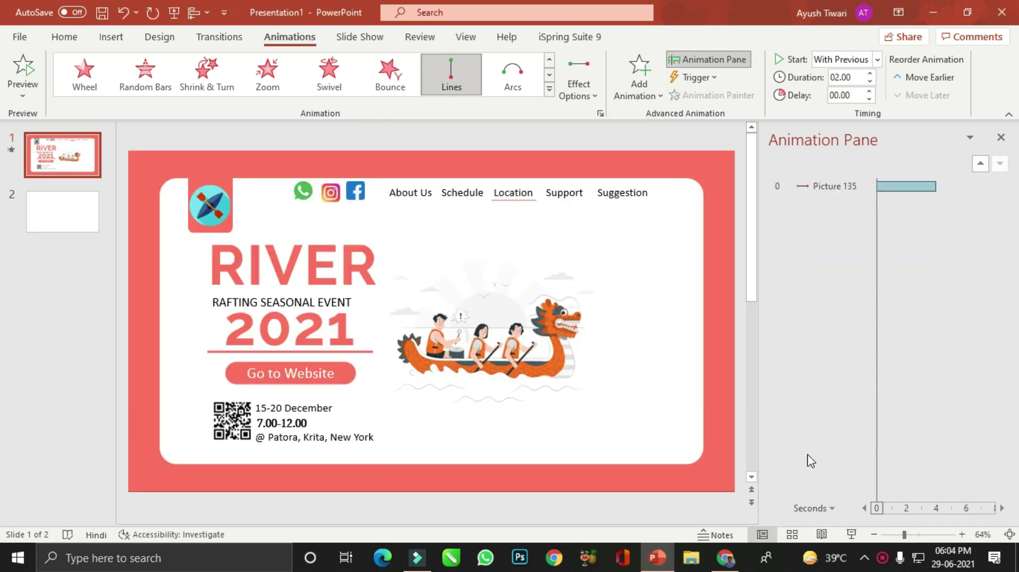
# Shift the boat's straight-line motion path slightly to the left
pyautogui.click(644, 332)
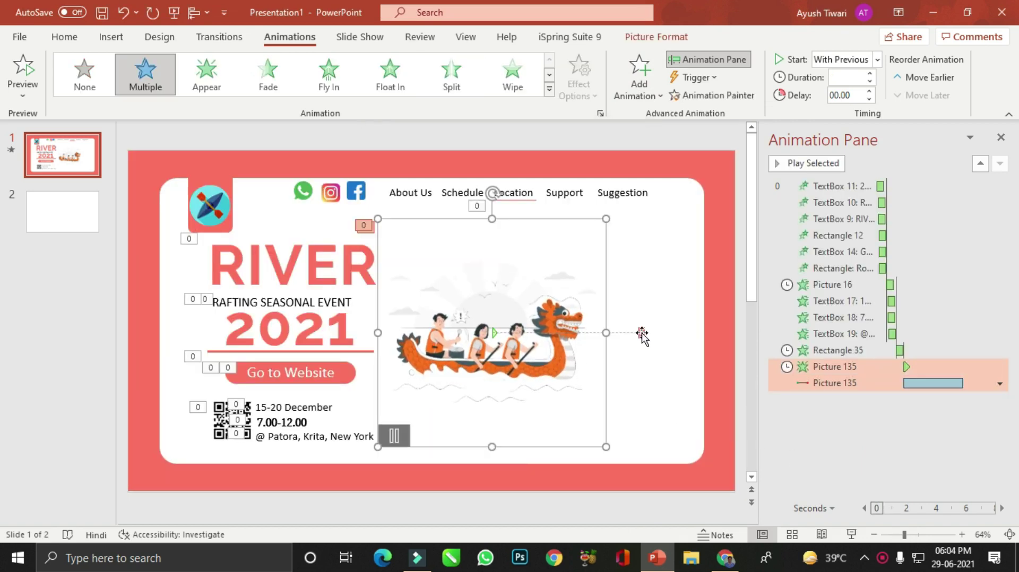
pyautogui.click(646, 333)
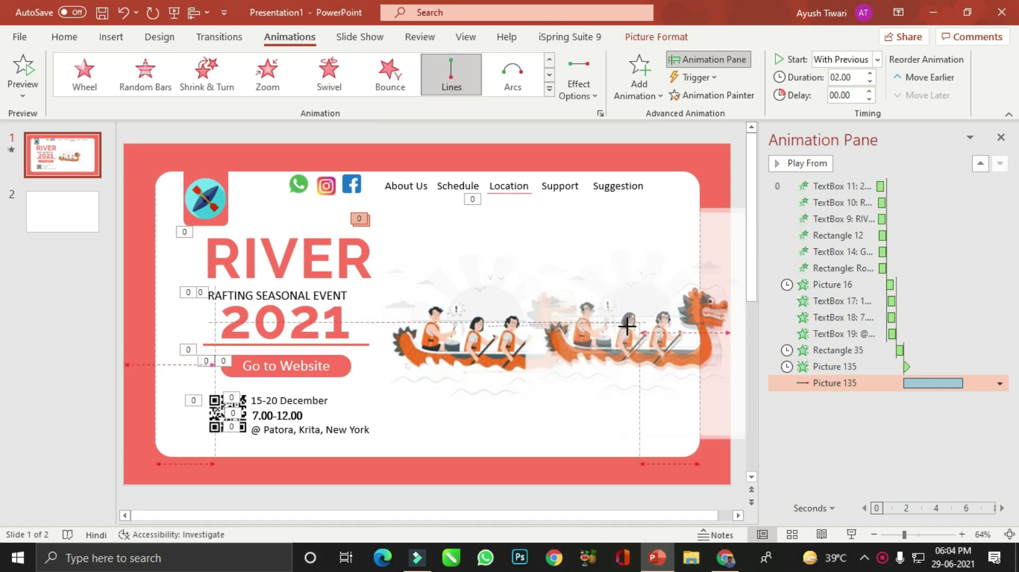
pyautogui.moveTo(606, 330); pyautogui.dragTo(584, 330)
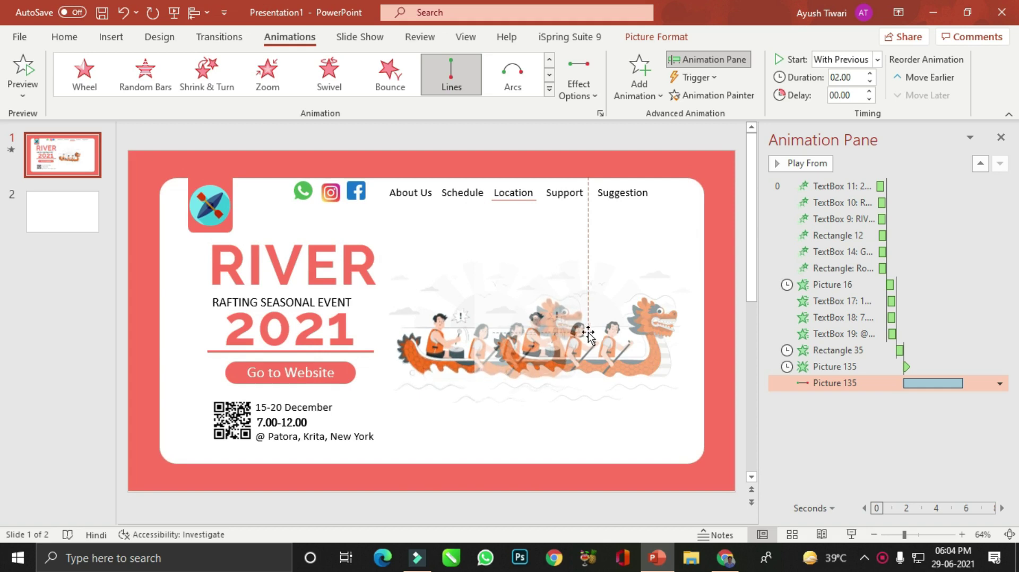
pyautogui.click(742, 147)
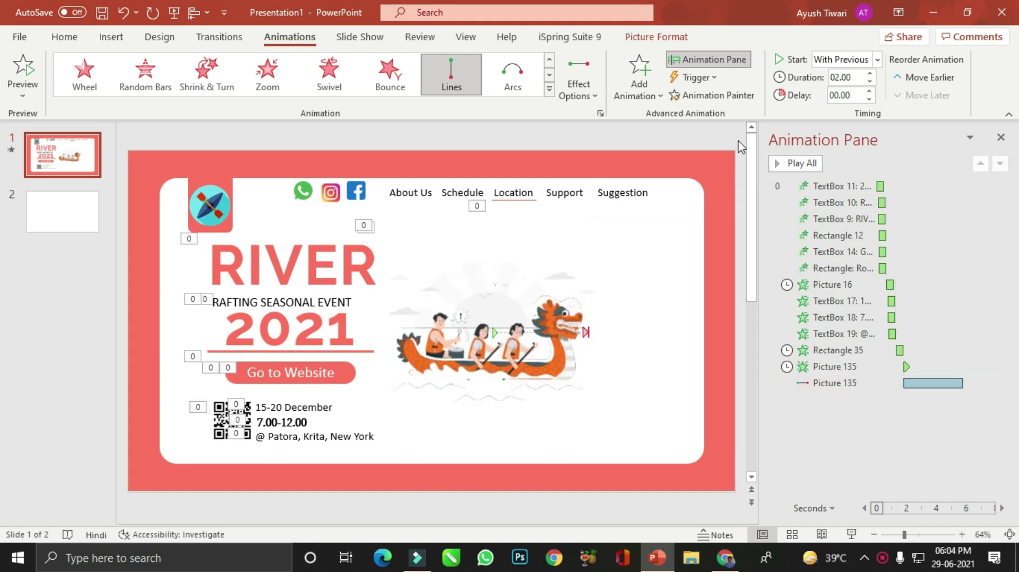
# Set the boat's Appear entrance to start With Previous
pyautogui.rightClick(869, 371)
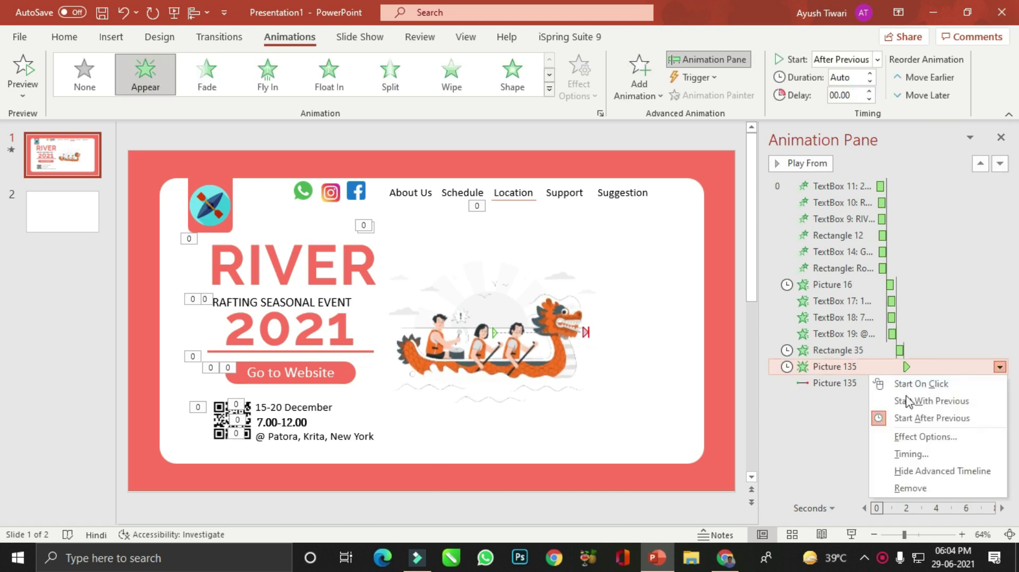
pyautogui.click(926, 403)
pyautogui.click(897, 451)
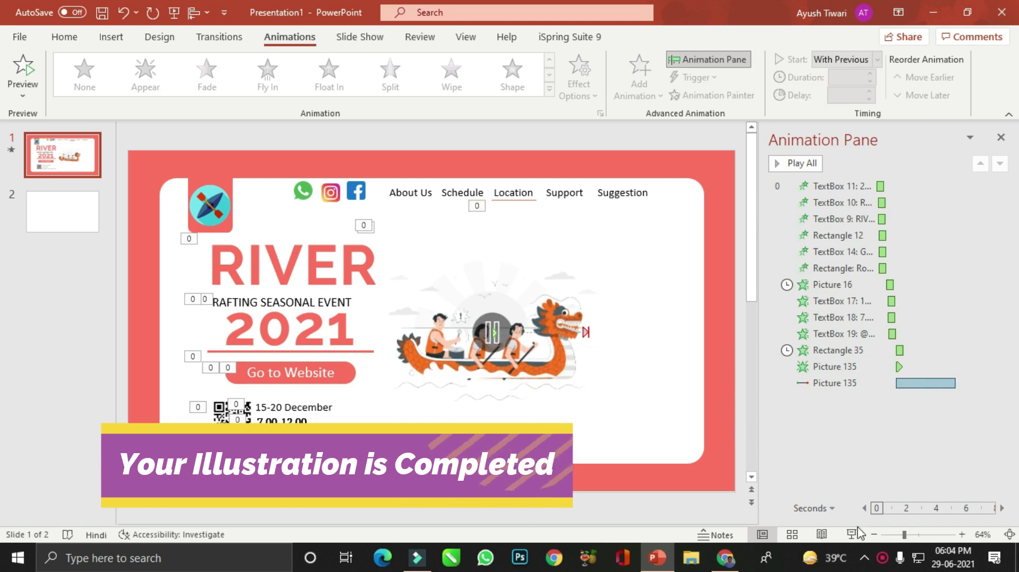
# Run the RIVER slide show to watch the boat appear and glide right, then close the Animation Pane
pyautogui.press('F5')
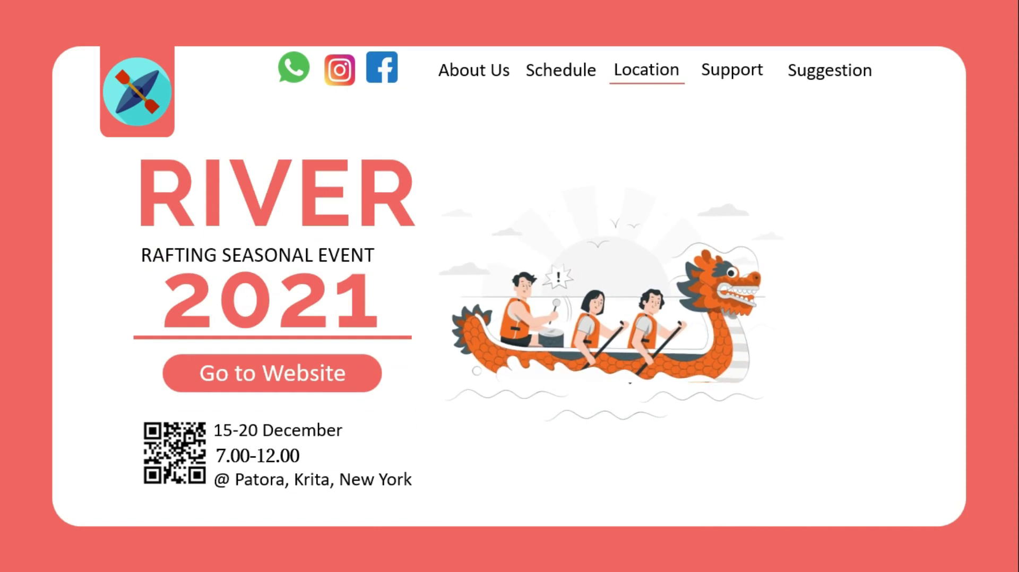
pyautogui.press('Escape')
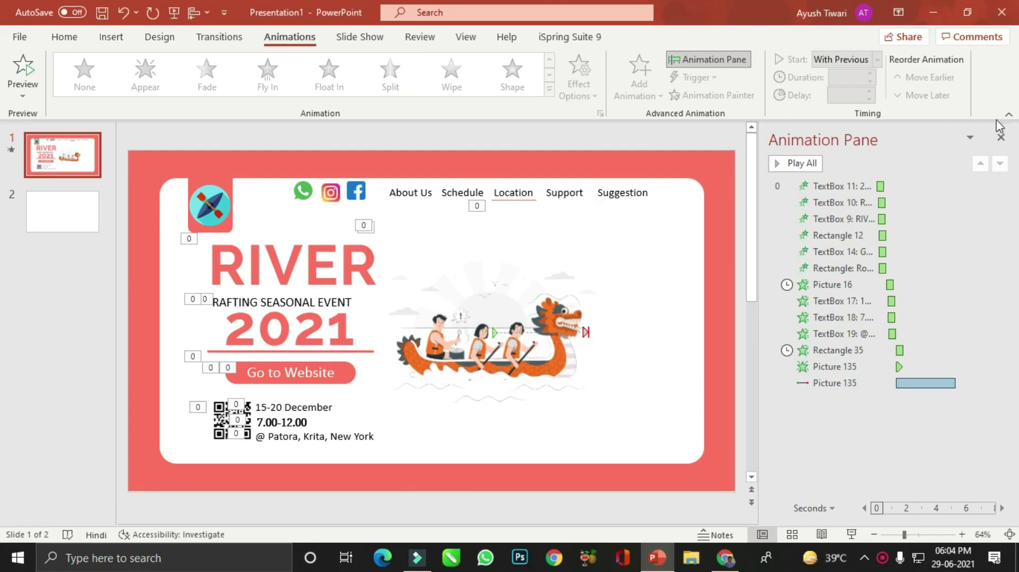
pyautogui.click(1000, 137)
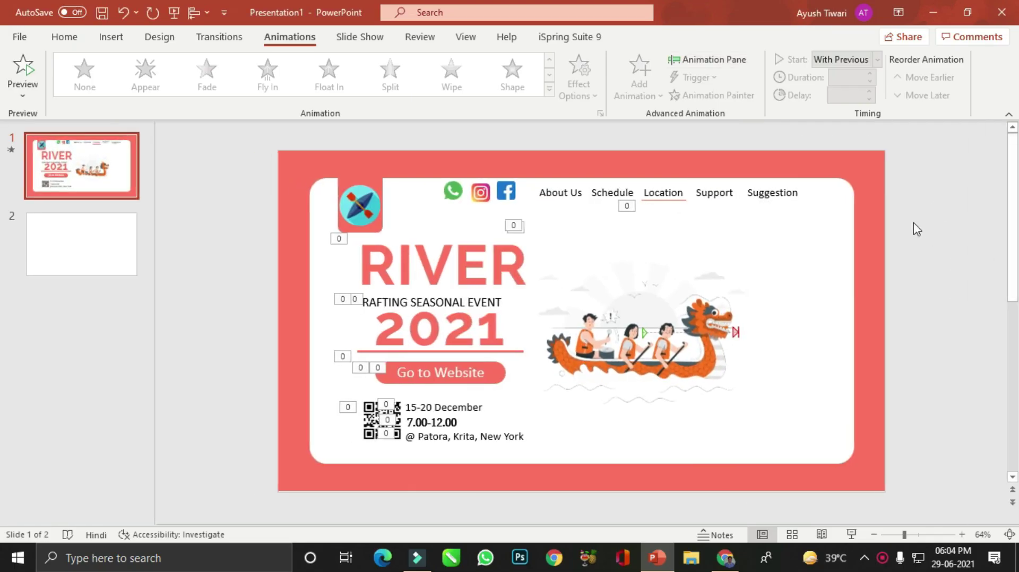